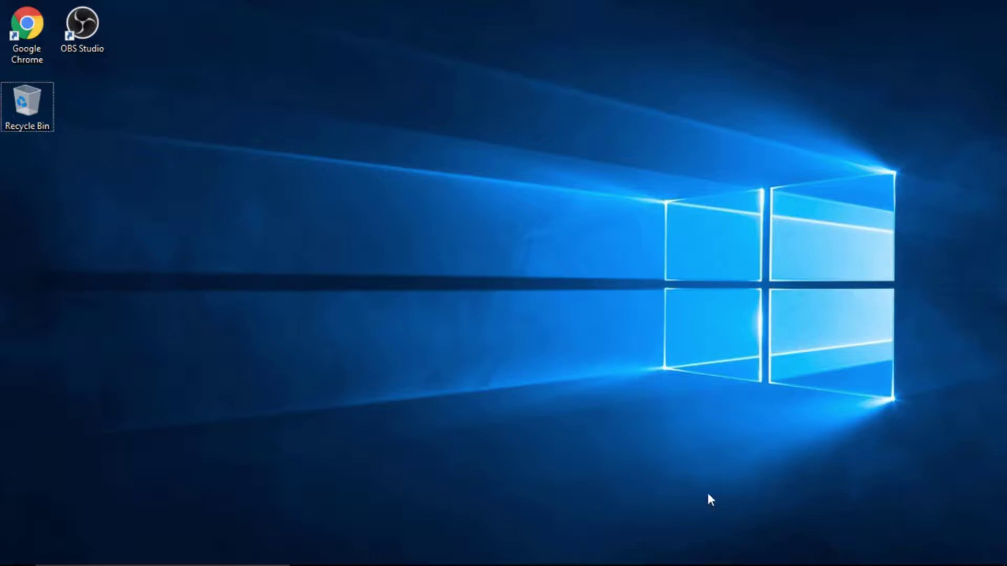
Step: Bring up the OBS Studio window to view its scenes and sources, and minimize it again
left_click(522, 555)
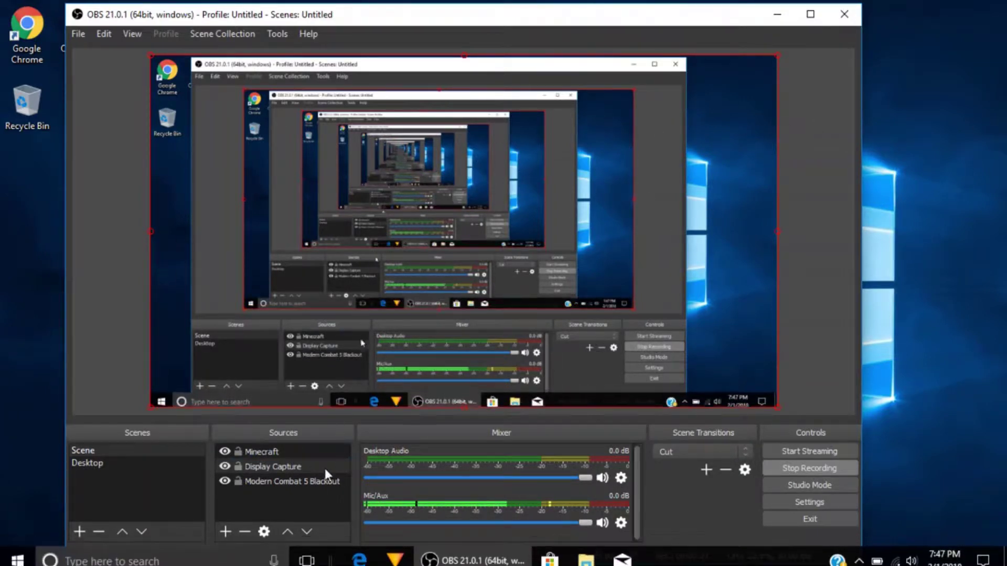
left_click(958, 235)
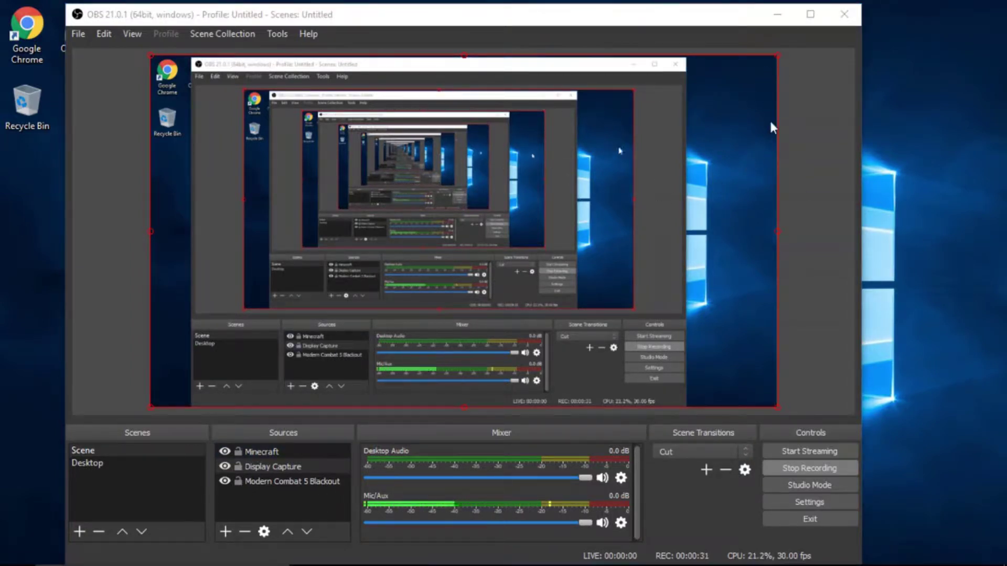
left_click(777, 14)
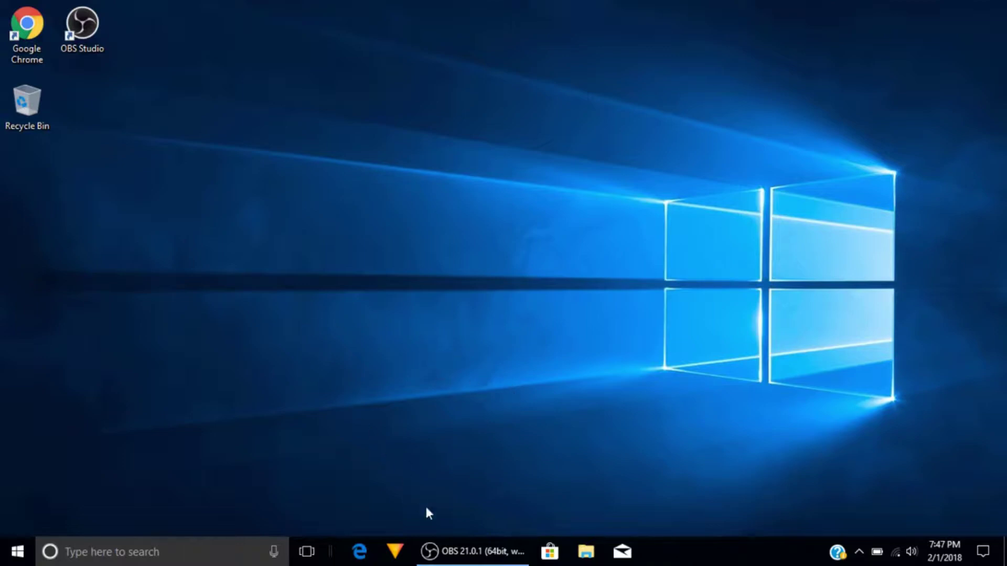
Step: Review the OBS Studio settings categories from General and Stream through Advanced without changing anything, and minimize OBS
left_click(462, 551)
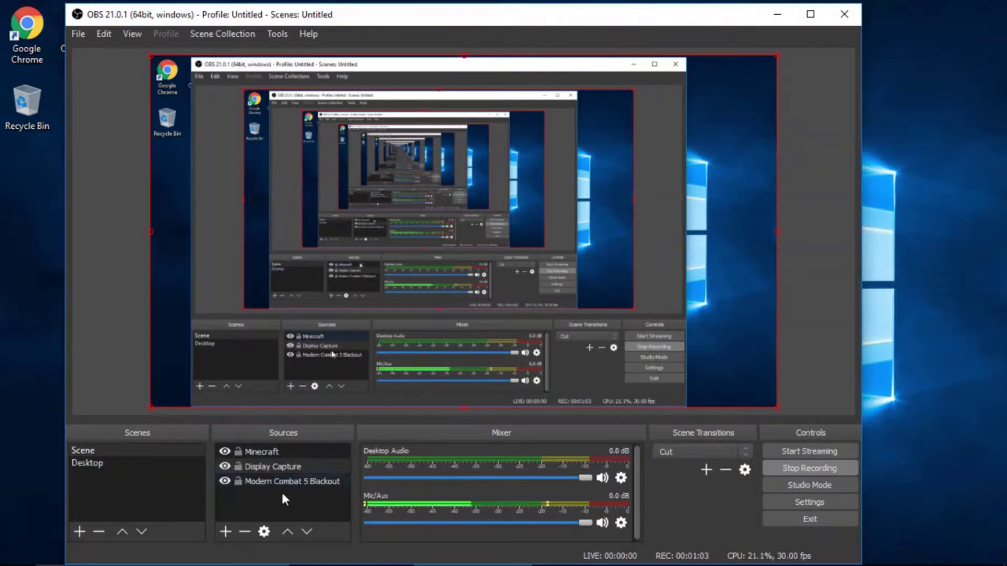
left_click(75, 33)
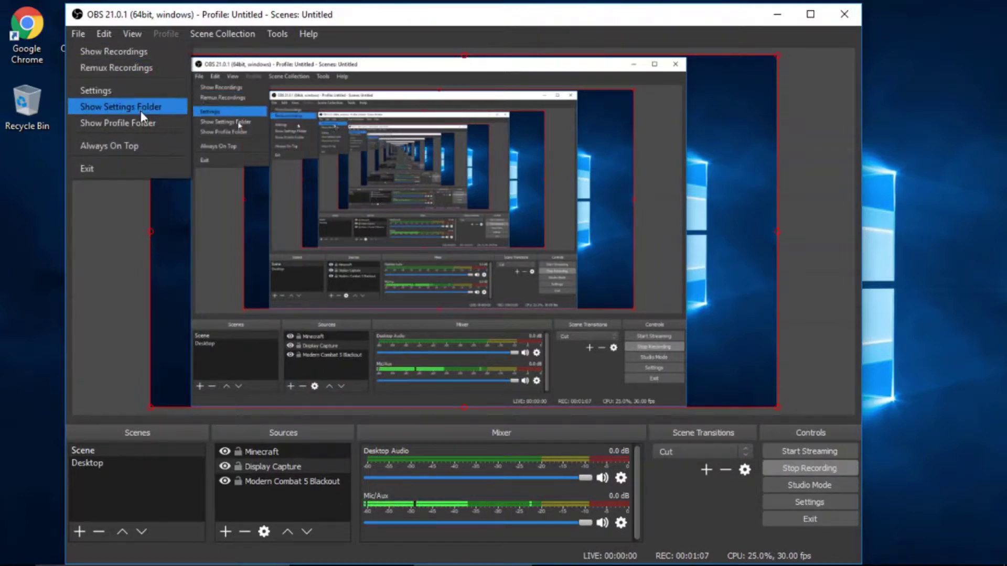
left_click(140, 92)
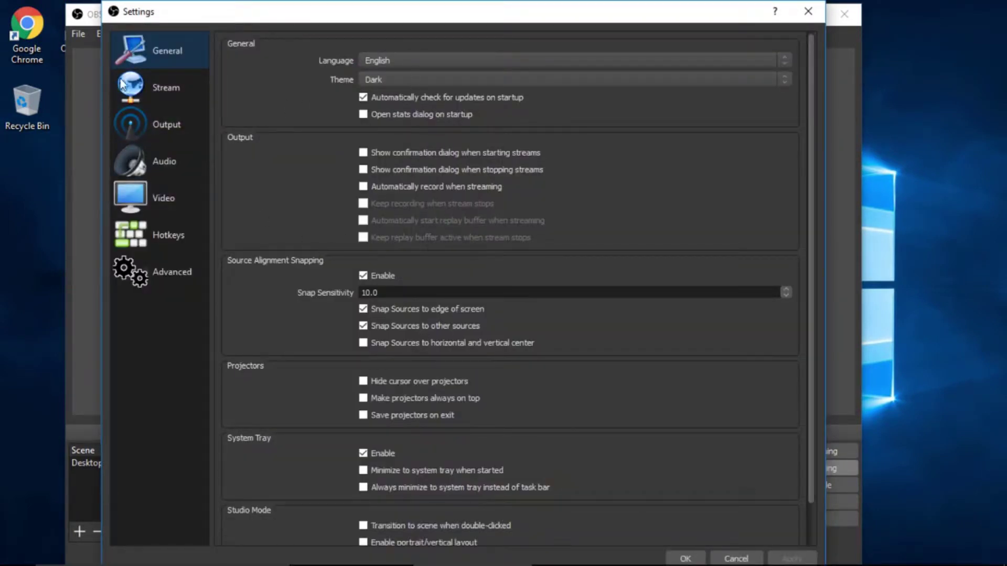
left_click(176, 90)
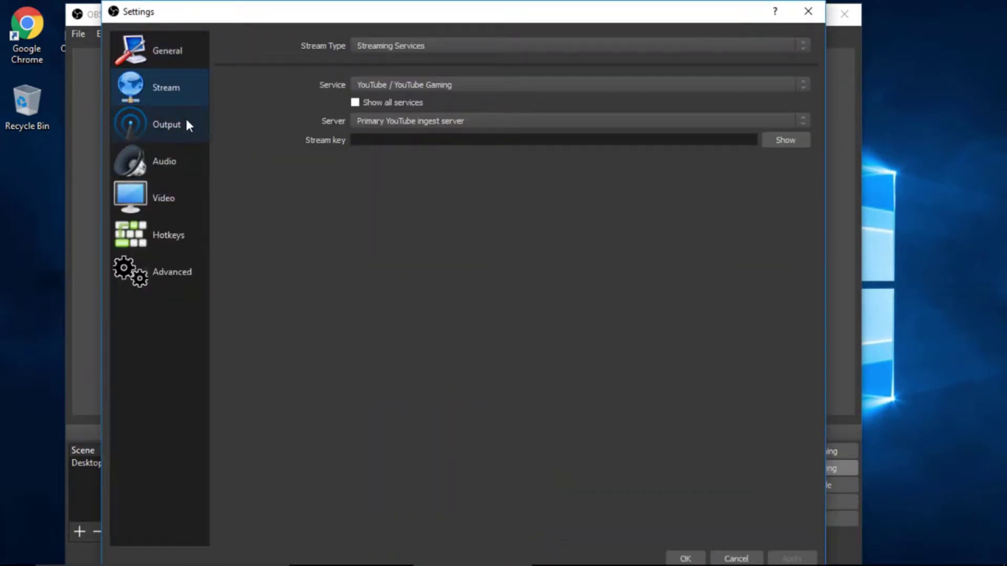
left_click(187, 126)
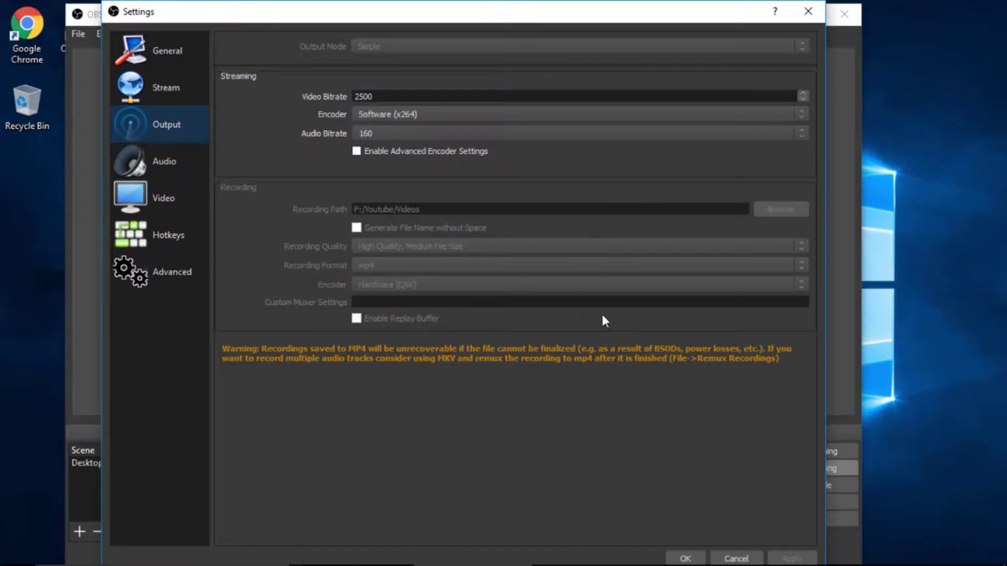
left_click(158, 153)
left_click(176, 208)
left_click(174, 236)
left_click(157, 273)
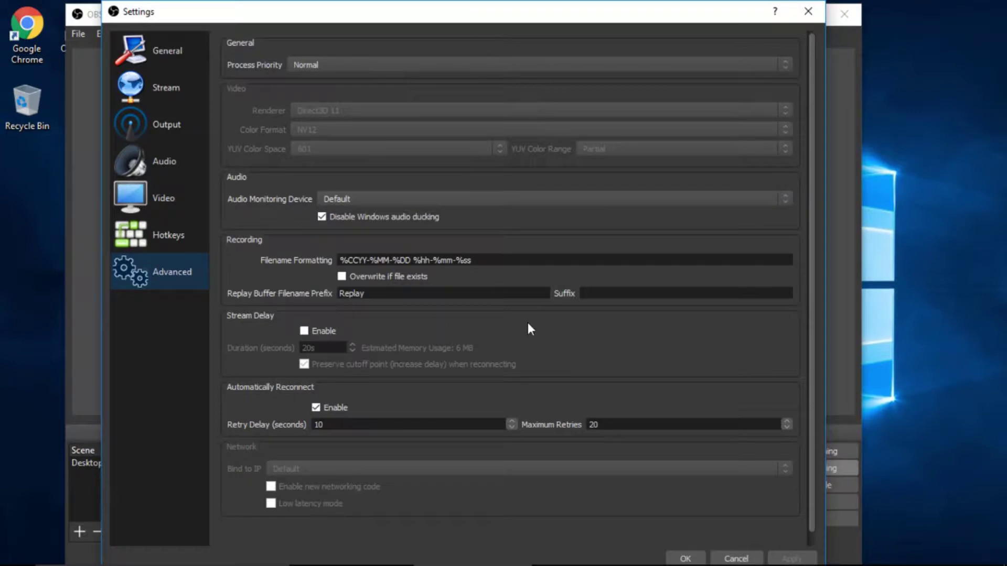
left_click(808, 11)
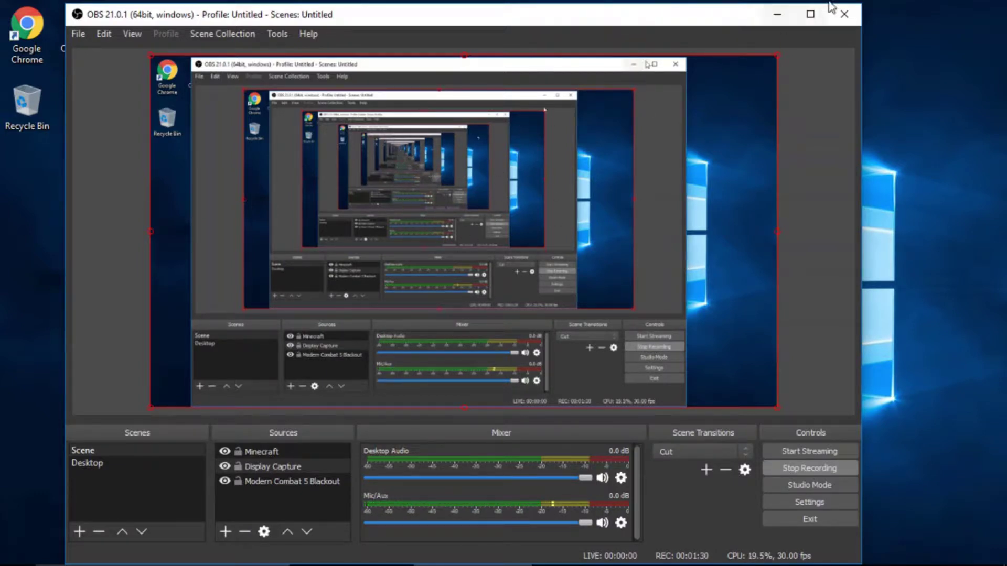
left_click(776, 15)
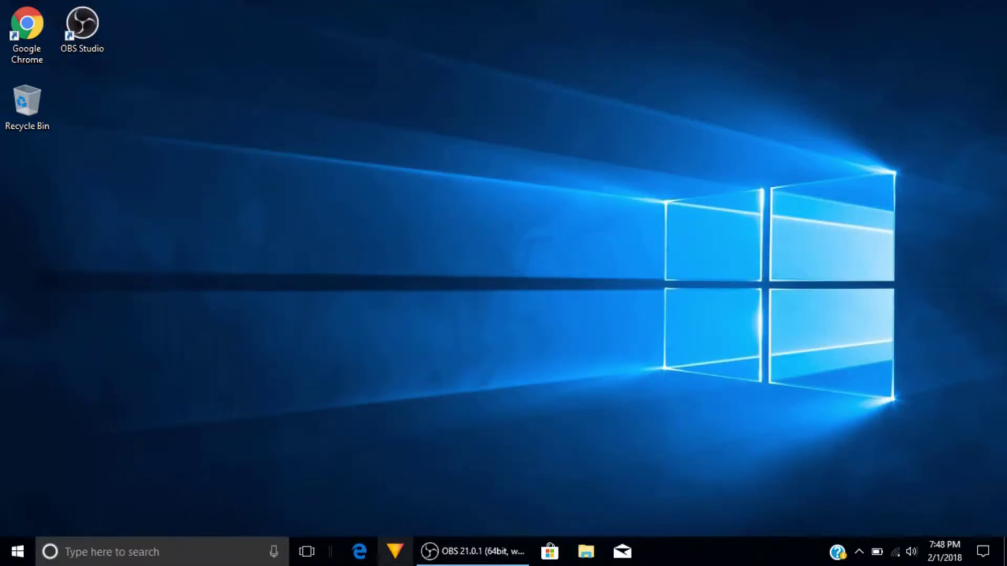
Step: Switch to HitFilm Express and create a new project for editing with the 1080p Full HD @ 30 fps template
left_click(398, 553)
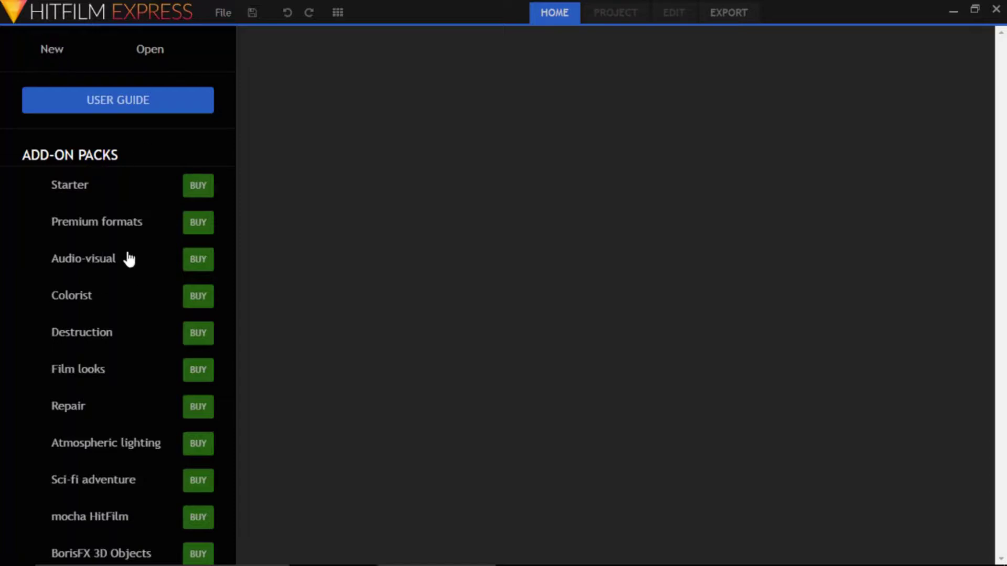
key("ctrl+n")
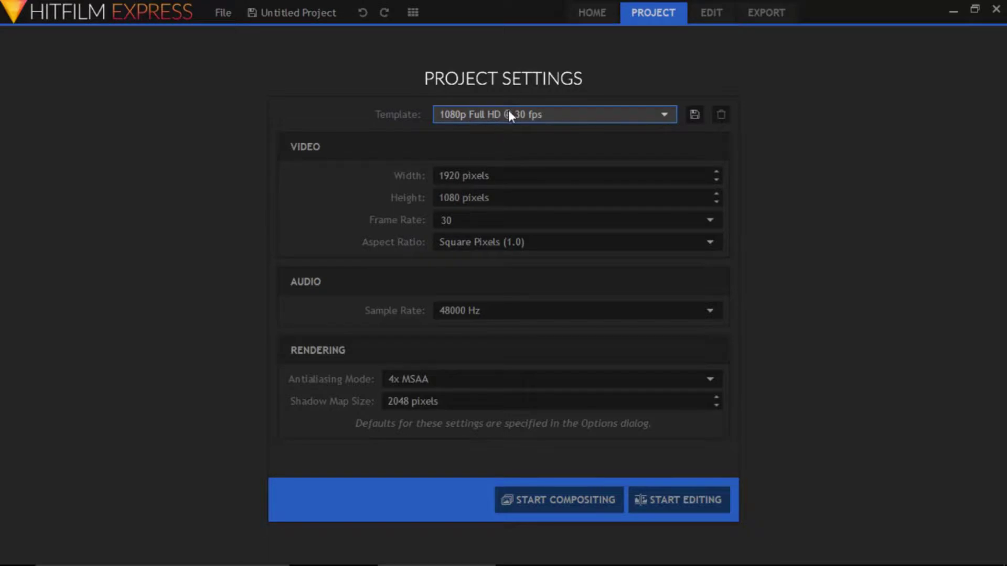
left_click(665, 114)
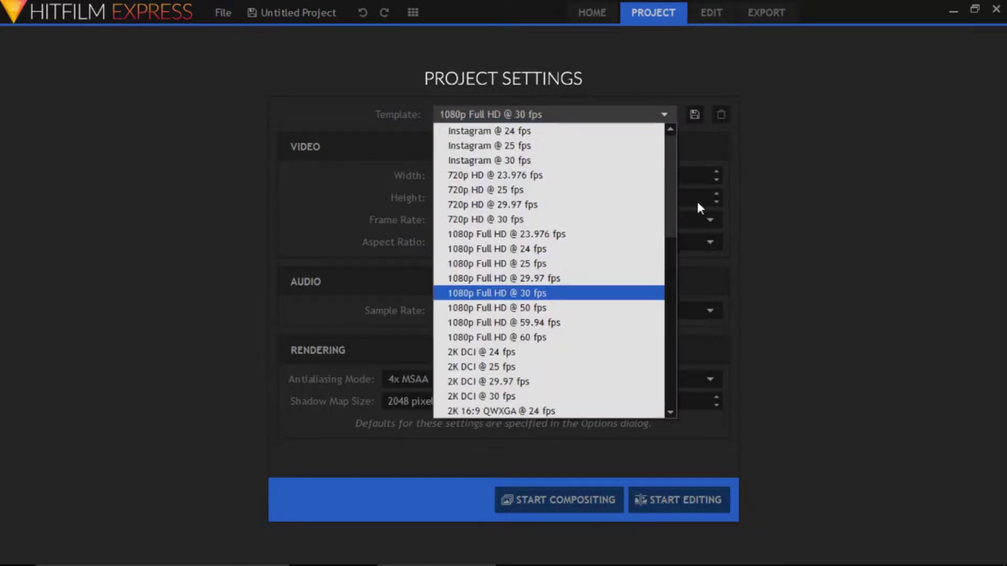
left_click_drag(670, 209, 619, 508)
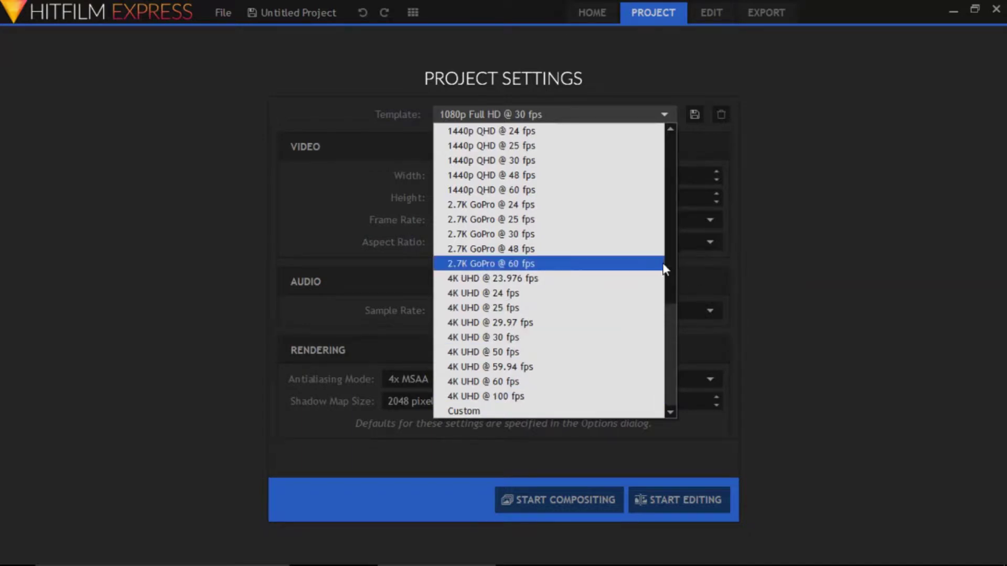
scroll(673, 305, "up", 1)
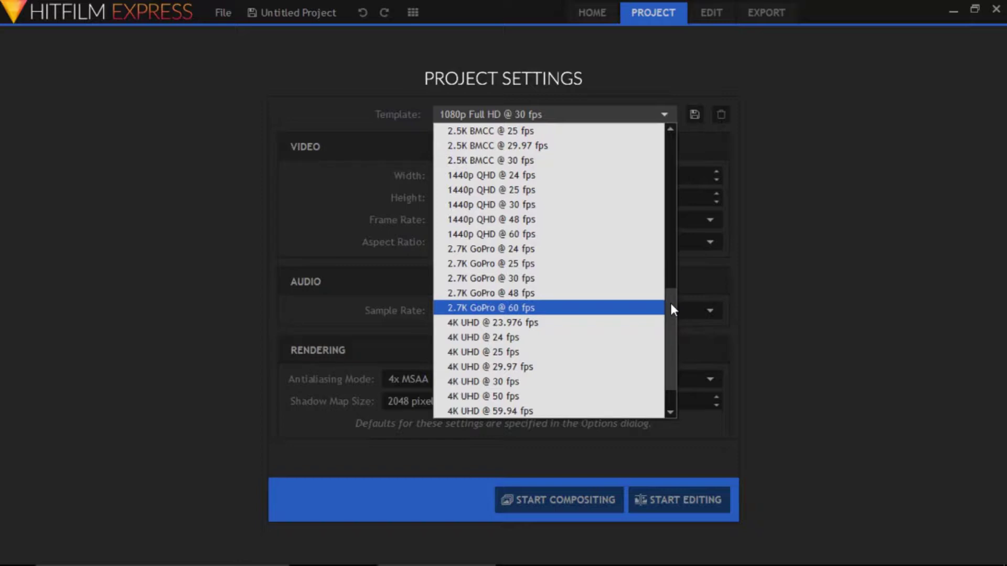
scroll(594, 283, "up", 8)
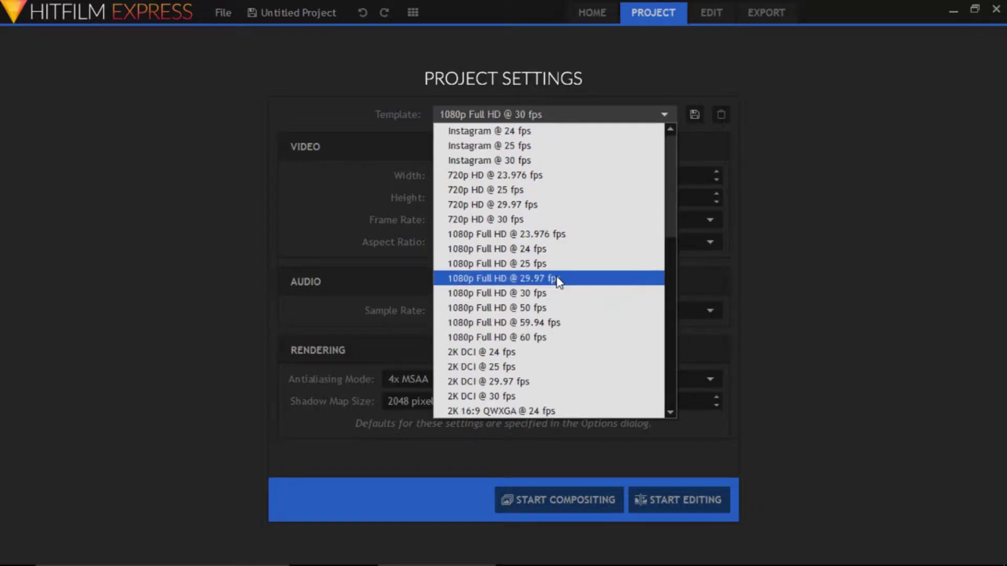
left_click(554, 293)
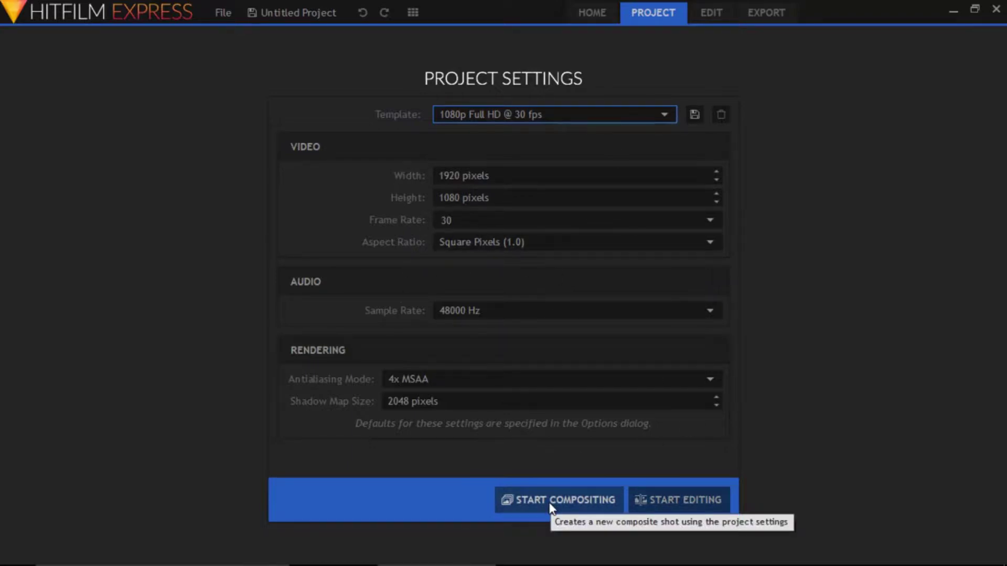
left_click(698, 501)
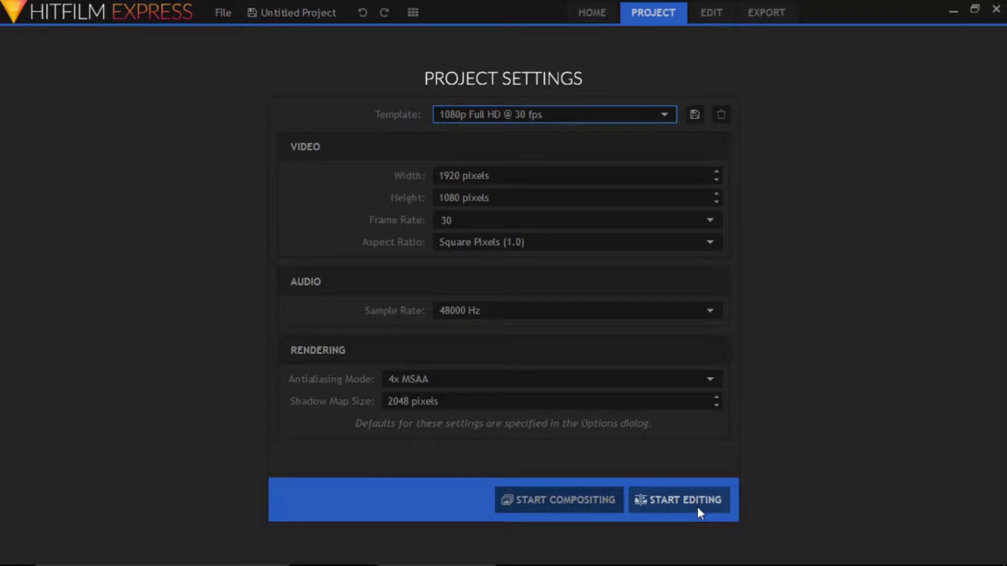
left_click(697, 506)
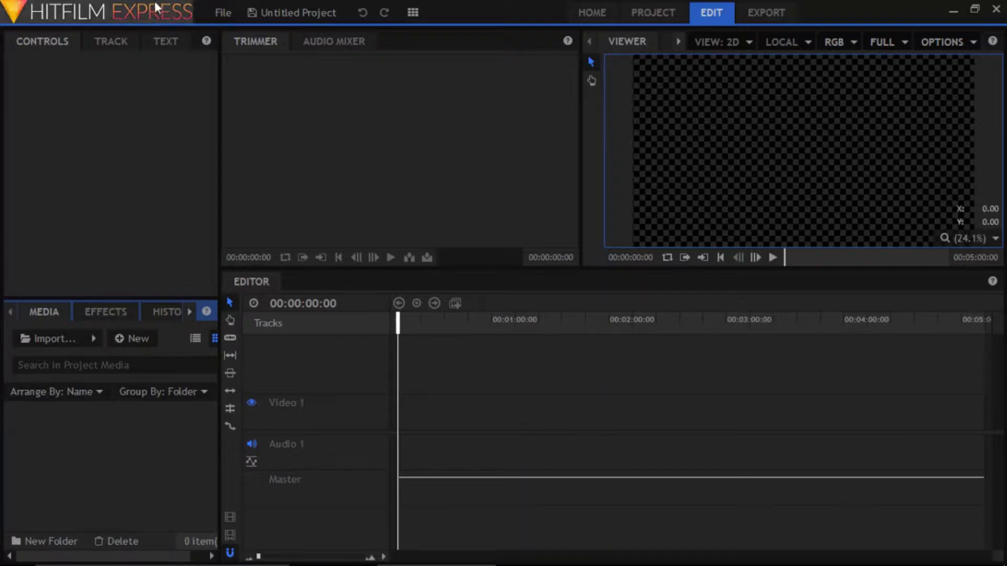
Step: Look through the Audio effects, the History and the Processor of the new project, and return to its Media list
left_click(100, 313)
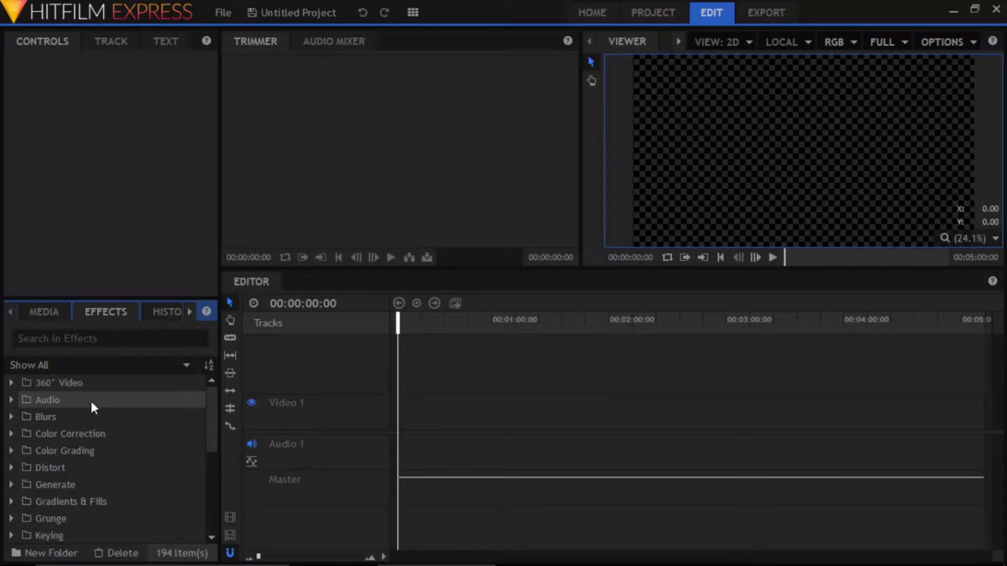
left_click(10, 398)
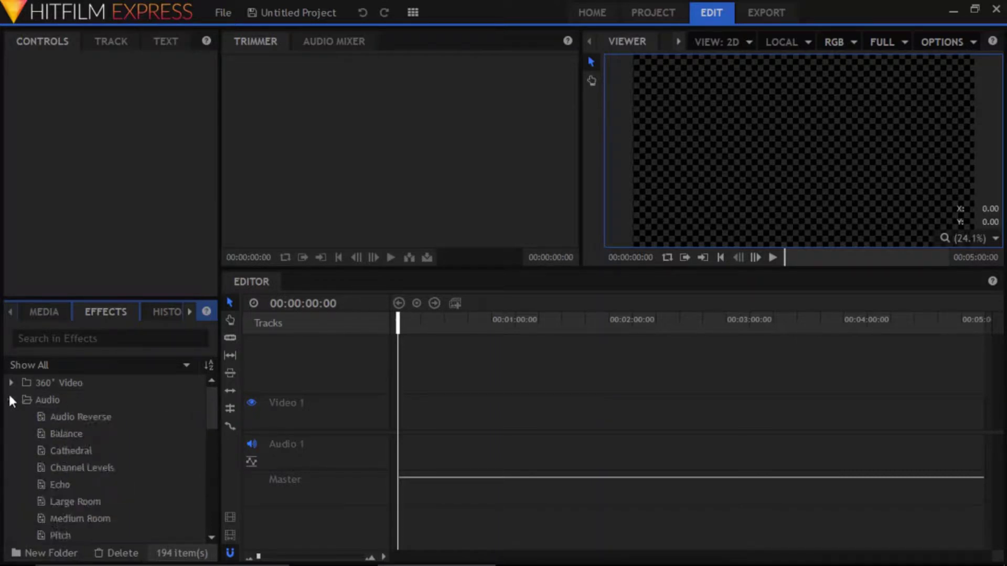
scroll(80, 418, "down", 1)
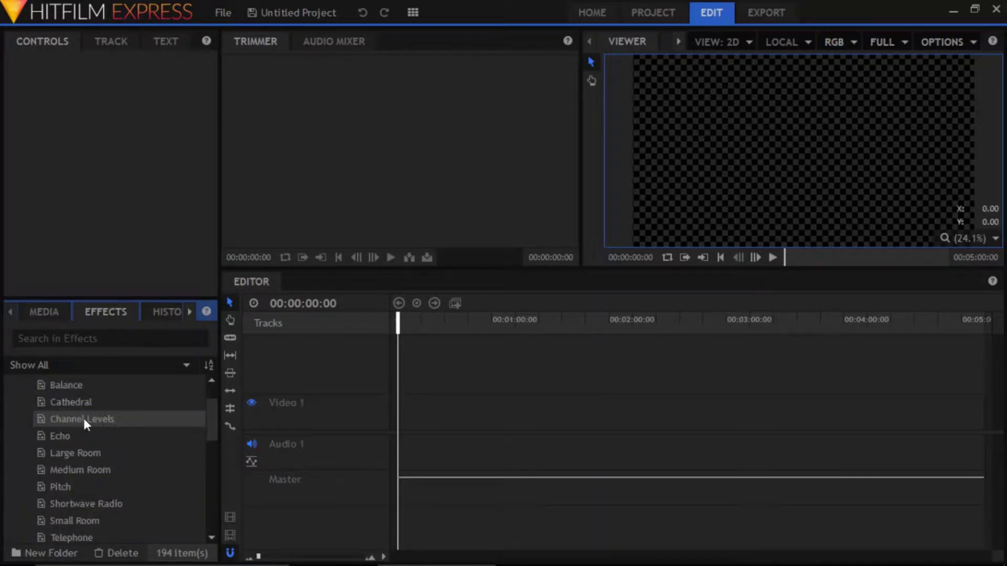
left_click(157, 313)
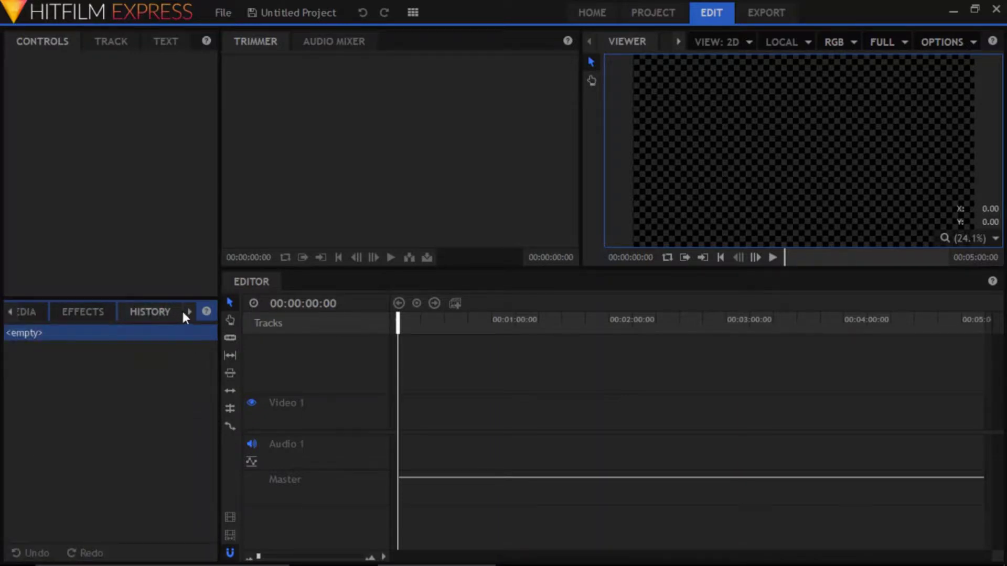
left_click(187, 311)
left_click(152, 311)
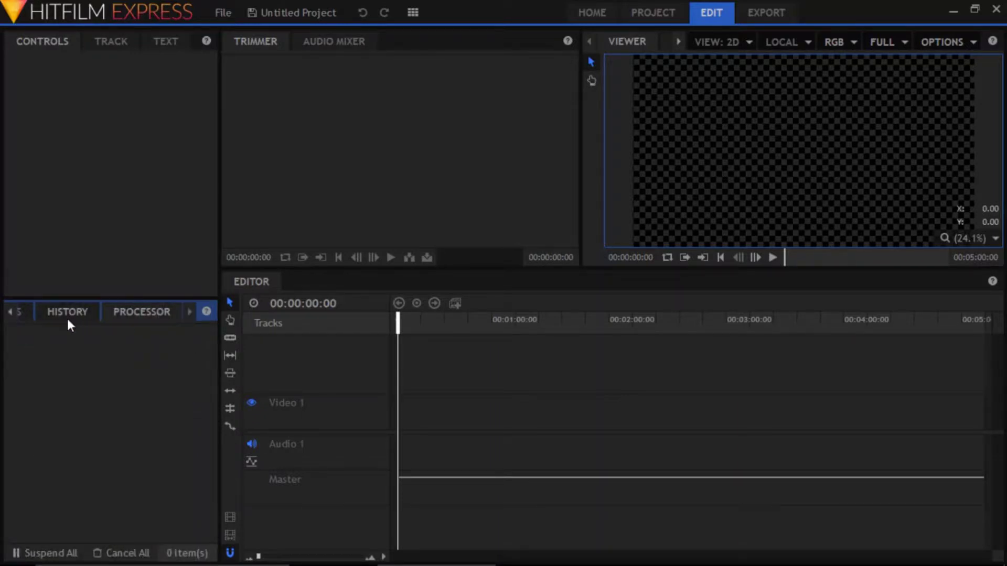
left_click(49, 312)
left_click(11, 312)
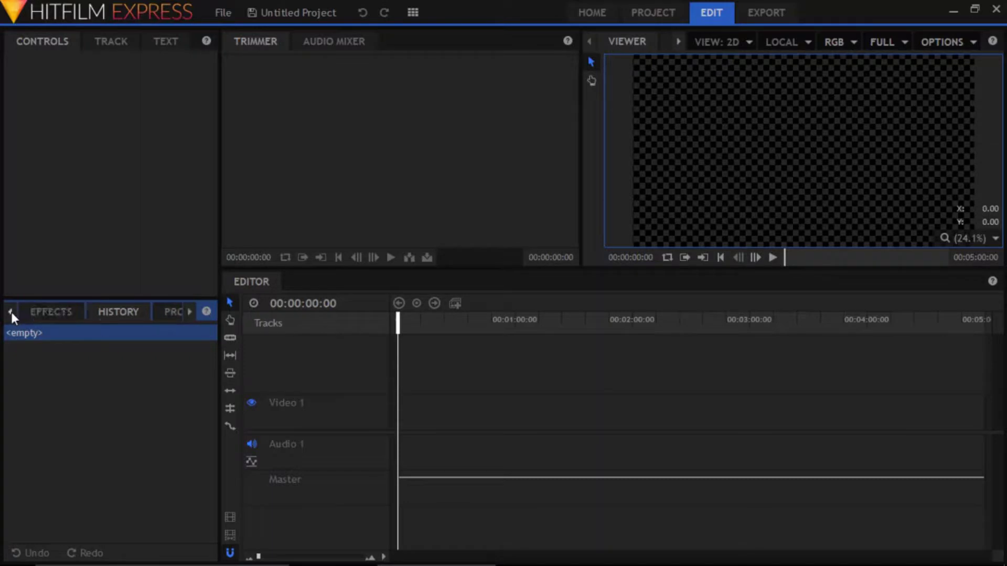
left_click(11, 312)
left_click(47, 311)
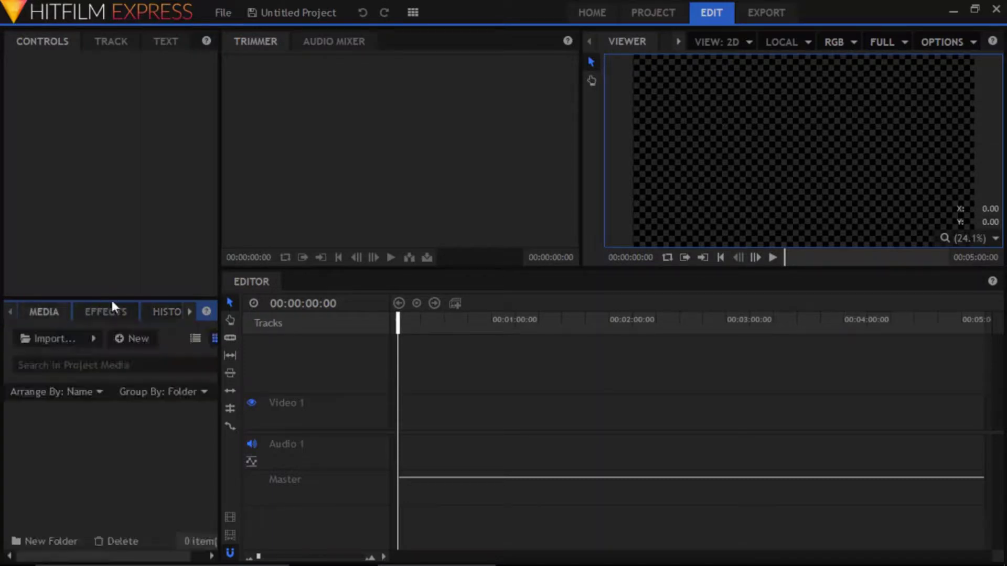
Step: Import the "Intro to Youtube 1280x720" MP4 video from the Youtube needs folder on drive F: into the project media
left_click(70, 341)
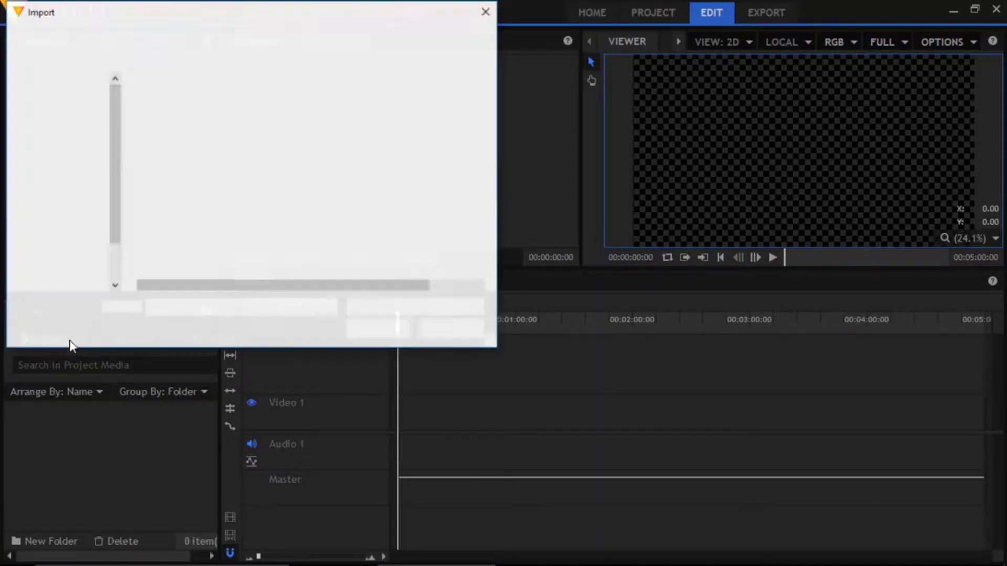
left_click(95, 256)
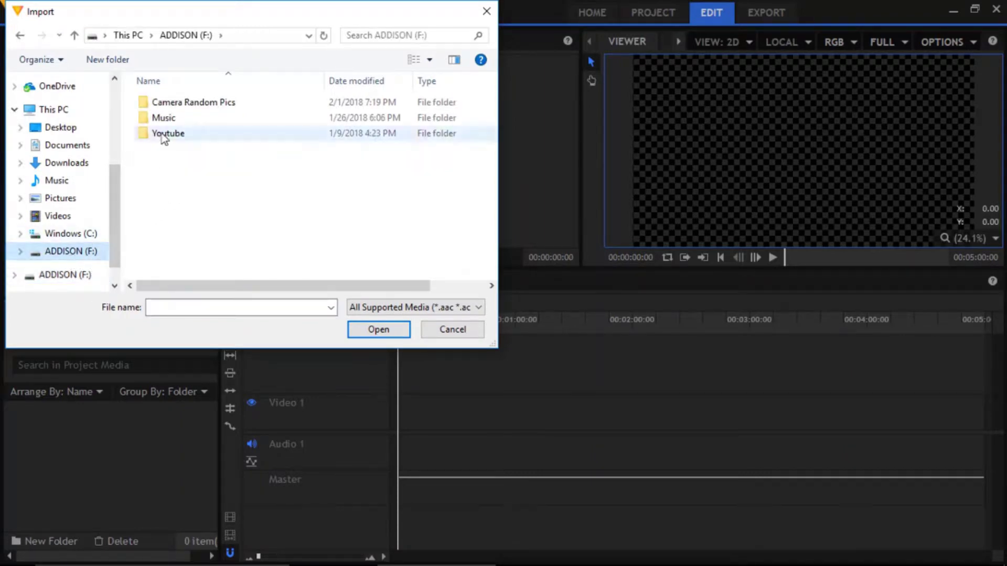
double_click(190, 134)
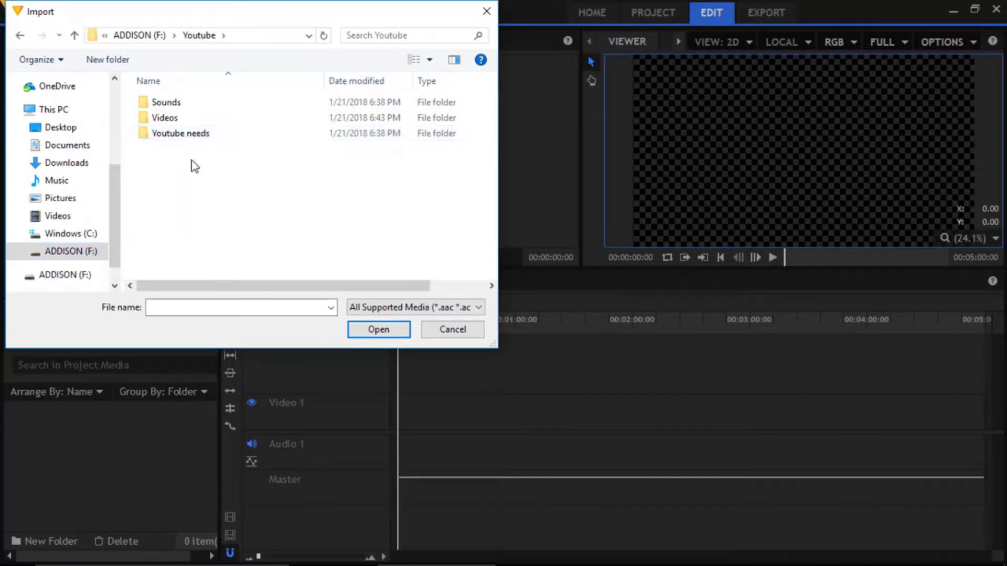
left_click(216, 131)
double_click(215, 131)
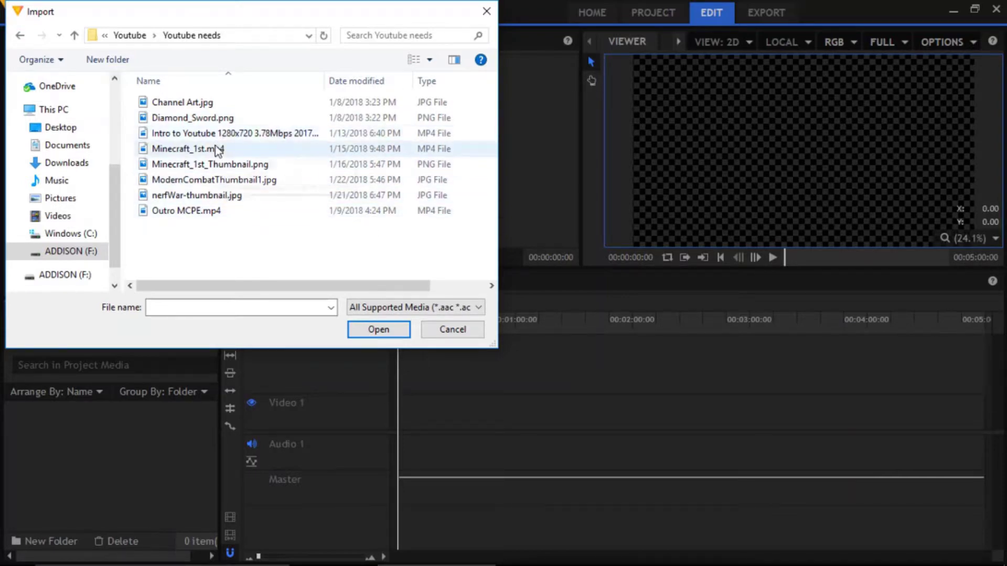
left_click(269, 135)
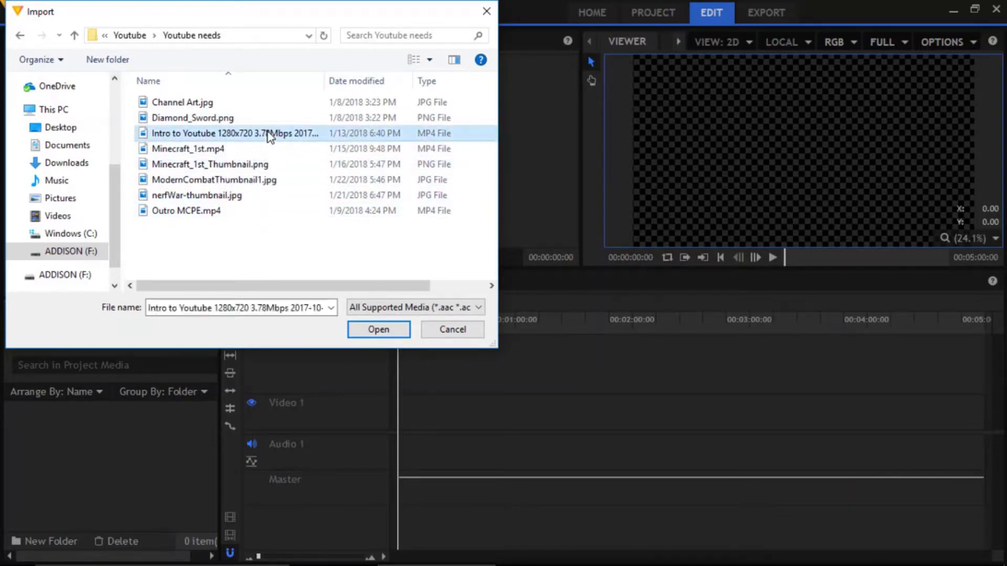
left_click(380, 330)
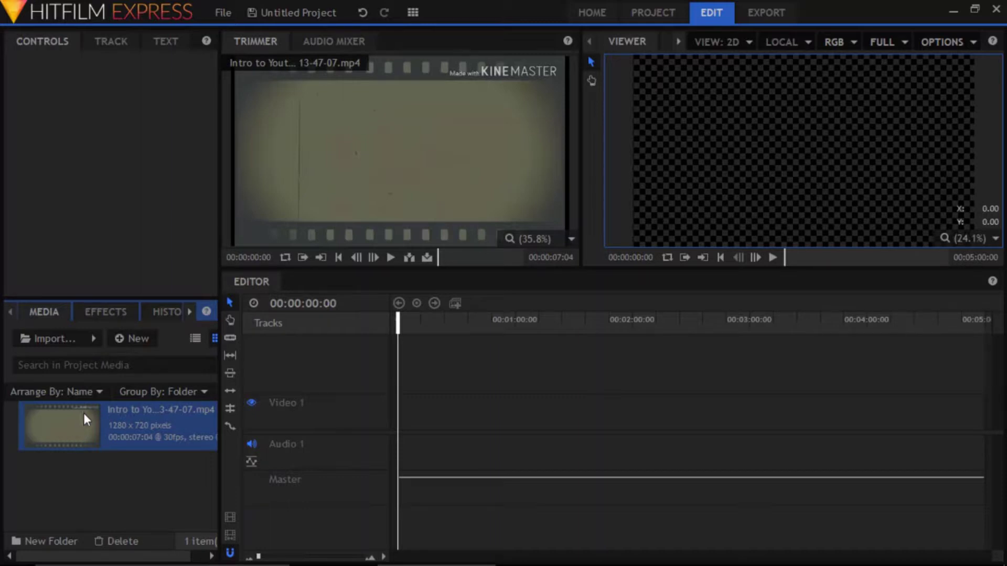
Step: Place the imported intro clip at the start of the Video 1 track and play it in the viewer
left_click_drag(83, 413, 395, 423)
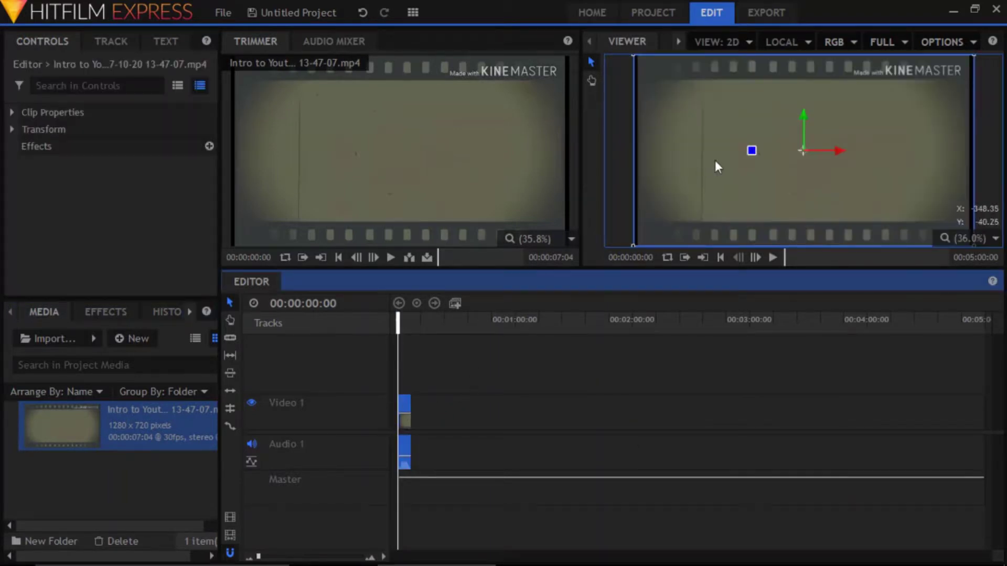
left_click(774, 256)
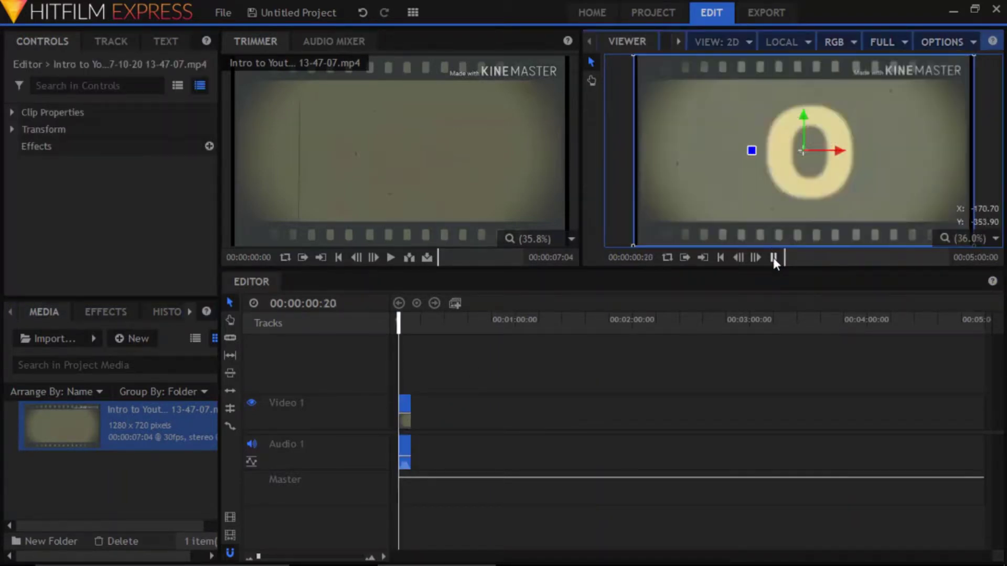
Step: Pause the playback and look over the commands available for the video and audio parts of the intro clip
left_click(773, 257)
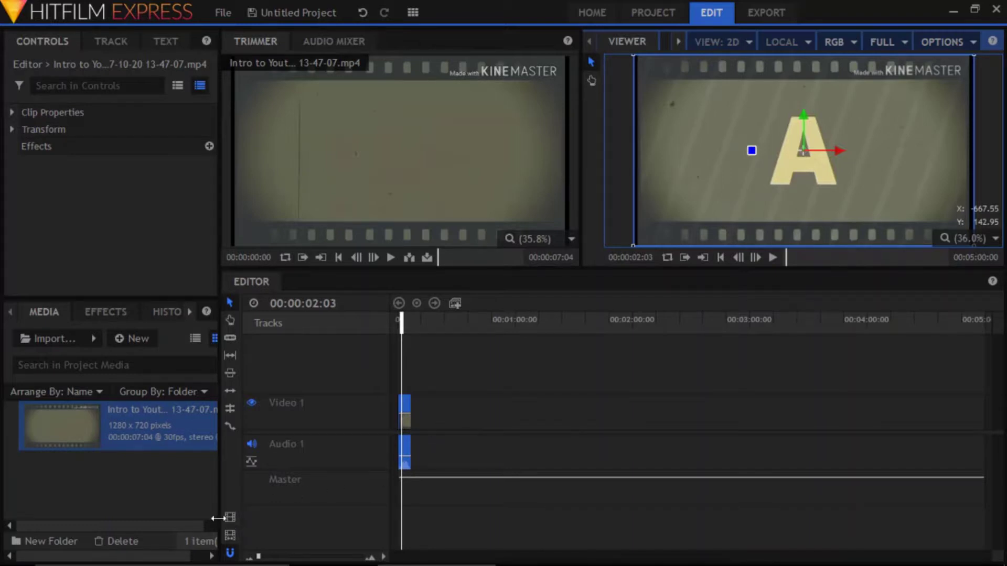
right_click(402, 410)
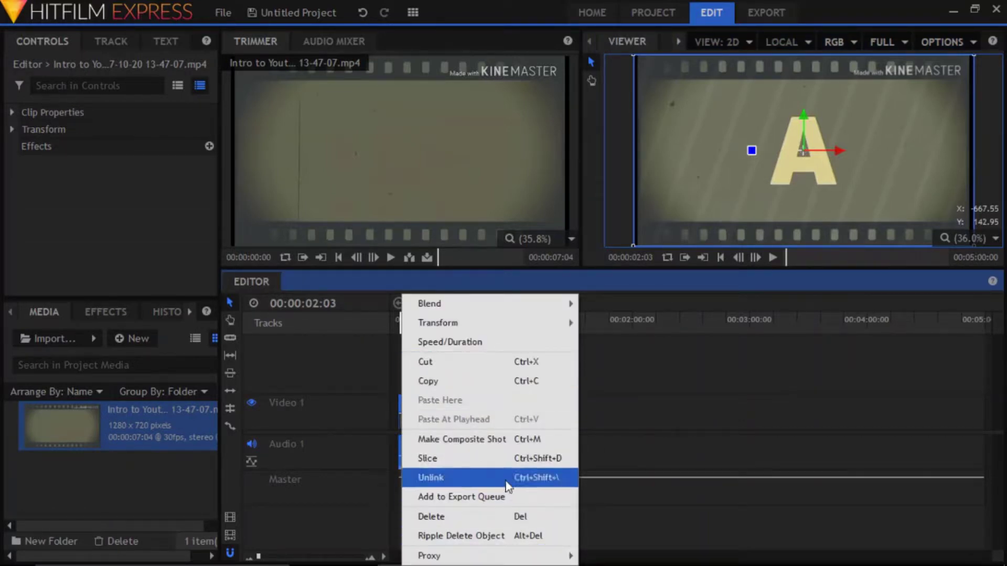
left_click(654, 376)
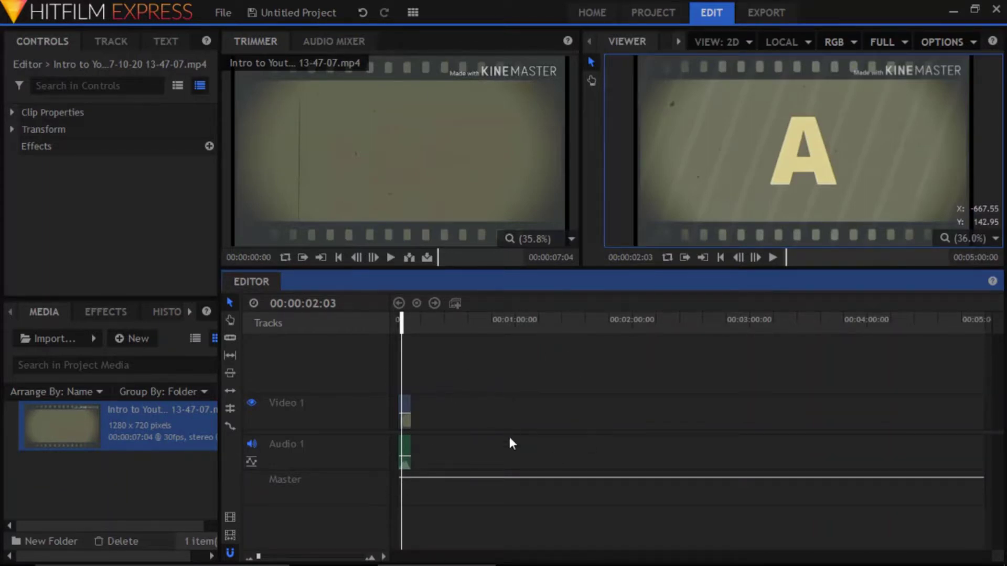
right_click(403, 451)
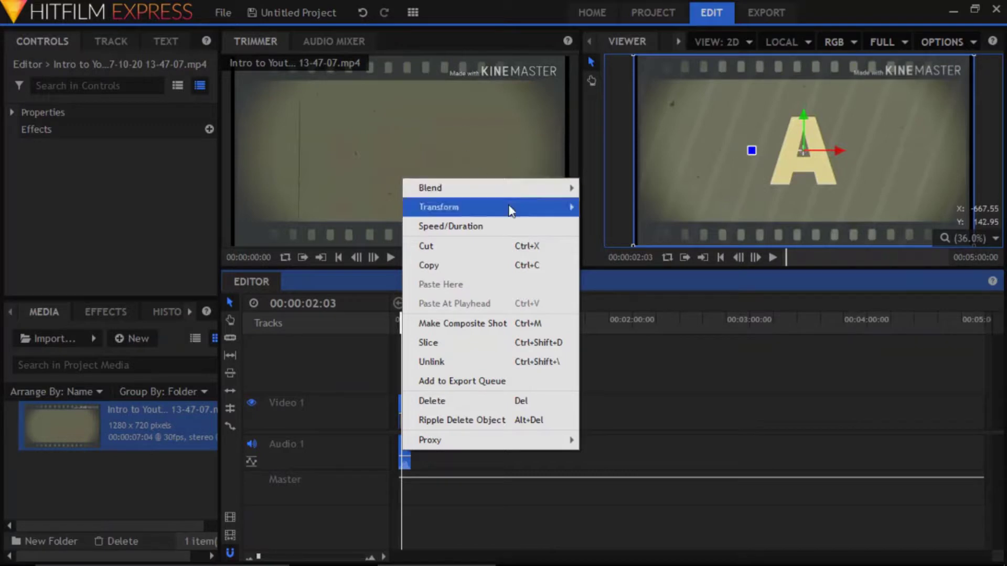
left_click(653, 388)
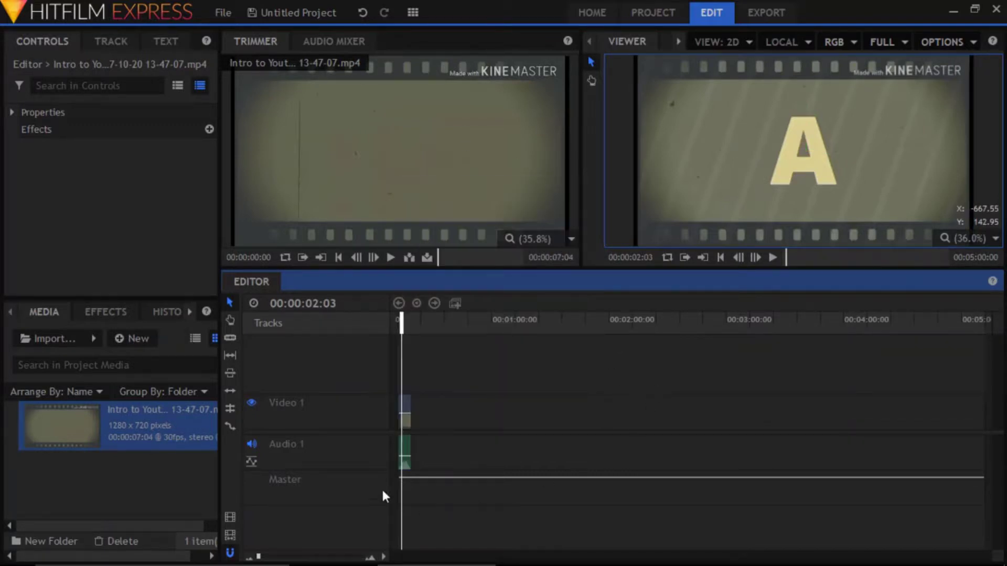
Step: Apply the Audio Reverse effect to the intro clip's audio on the Audio 1 track
left_click(99, 313)
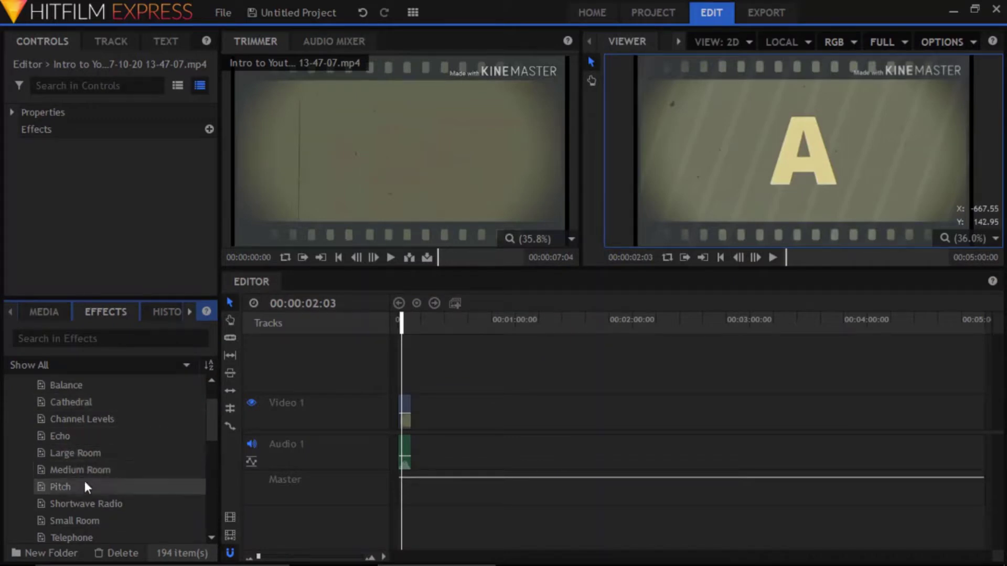
scroll(105, 497, "down", 1)
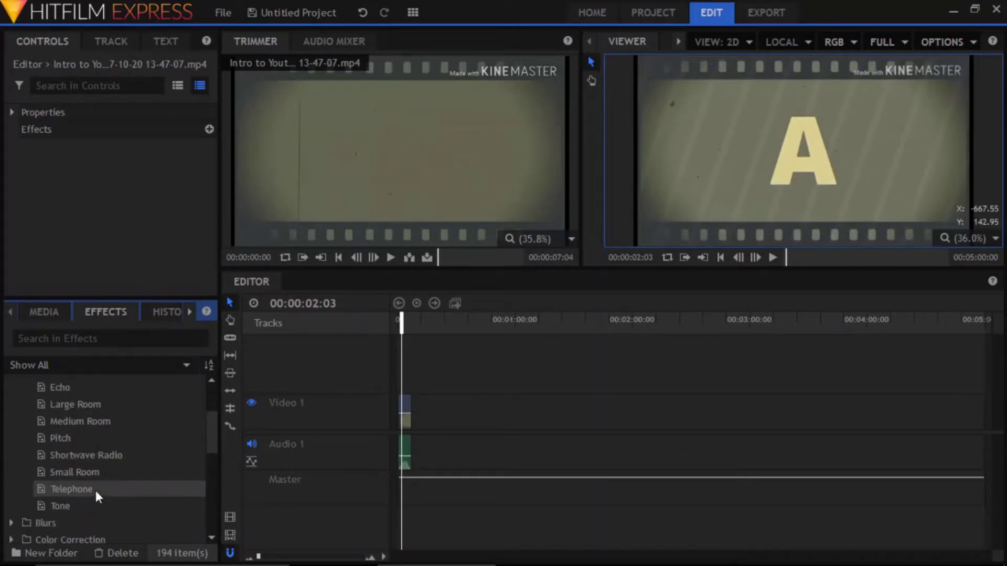
scroll(86, 491, "up", 2)
left_click_drag(69, 419, 401, 451)
Step: Play the intro clip from the start to check the reversed audio, and return the playhead to the beginning
left_click_drag(402, 319, 376, 319)
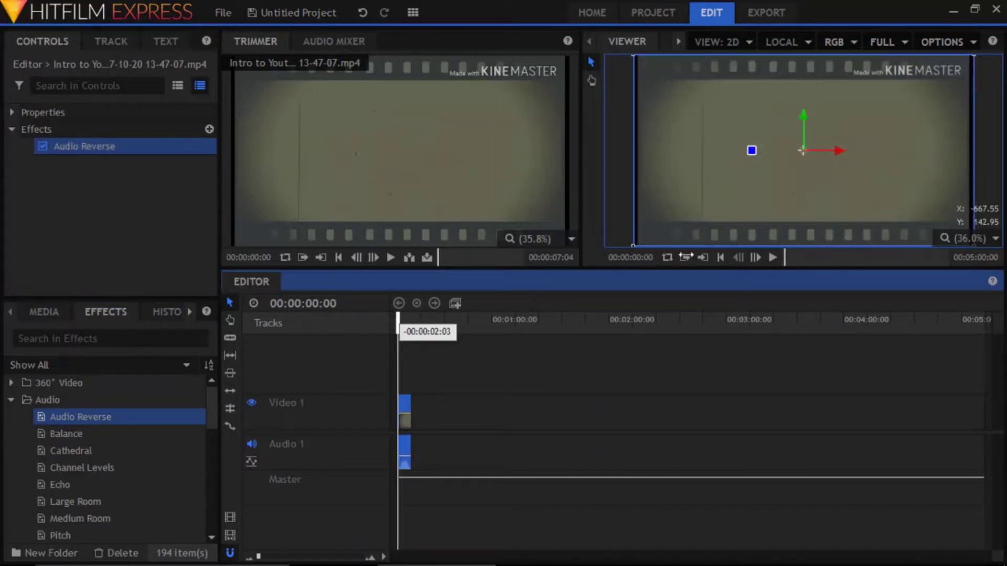
left_click(772, 256)
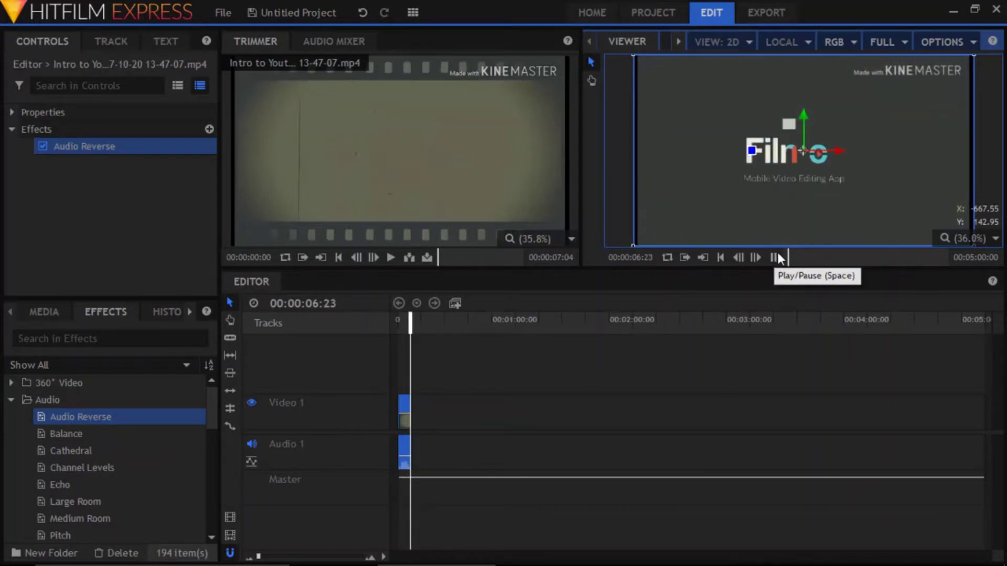
left_click(774, 257)
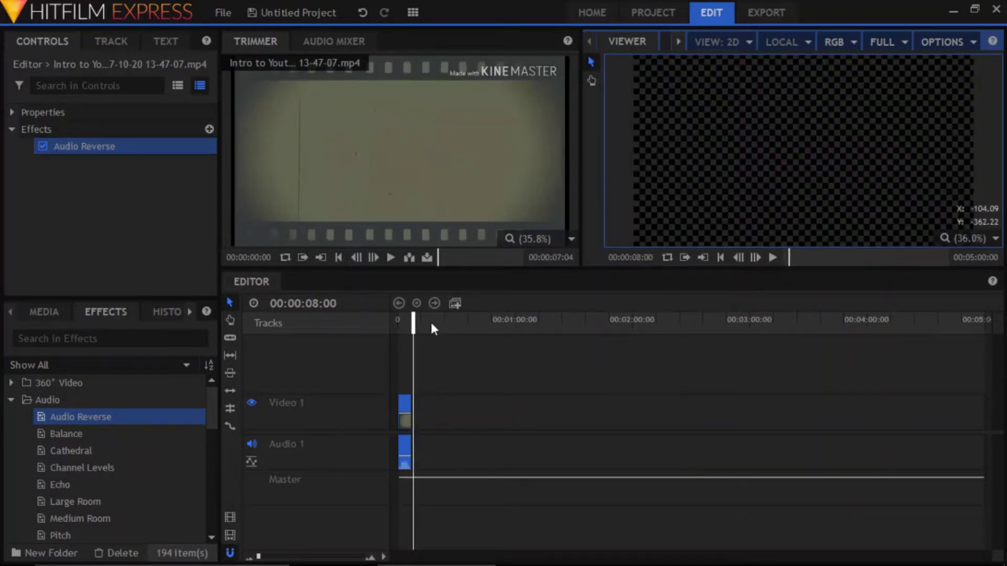
left_click_drag(414, 323, 397, 323)
Step: Look through the list of effect categories from 360° Video and Audio down to Presets
scroll(86, 414, "down", 1)
scroll(87, 411, "down", 5)
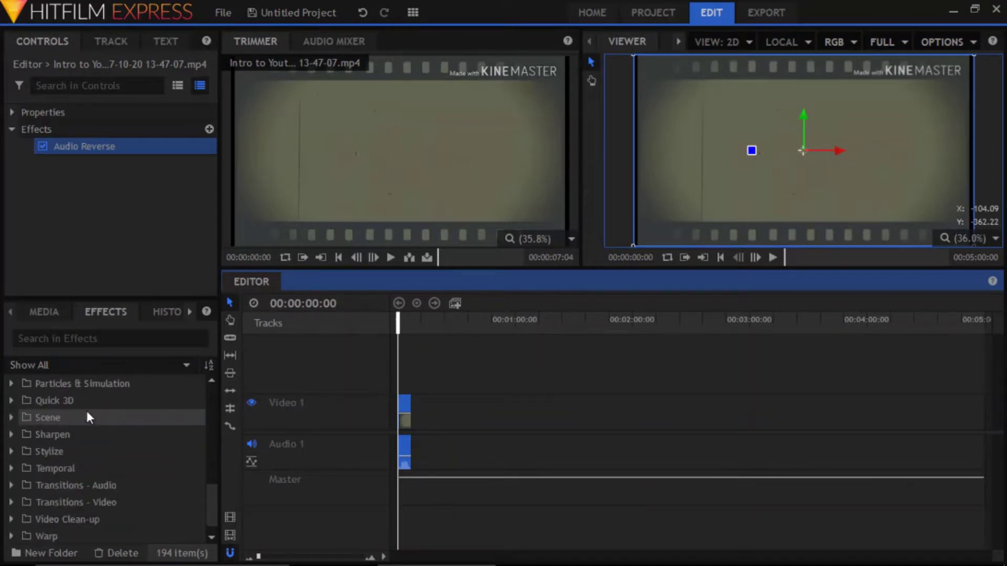
scroll(86, 412, "up", 8)
scroll(87, 411, "up", 1)
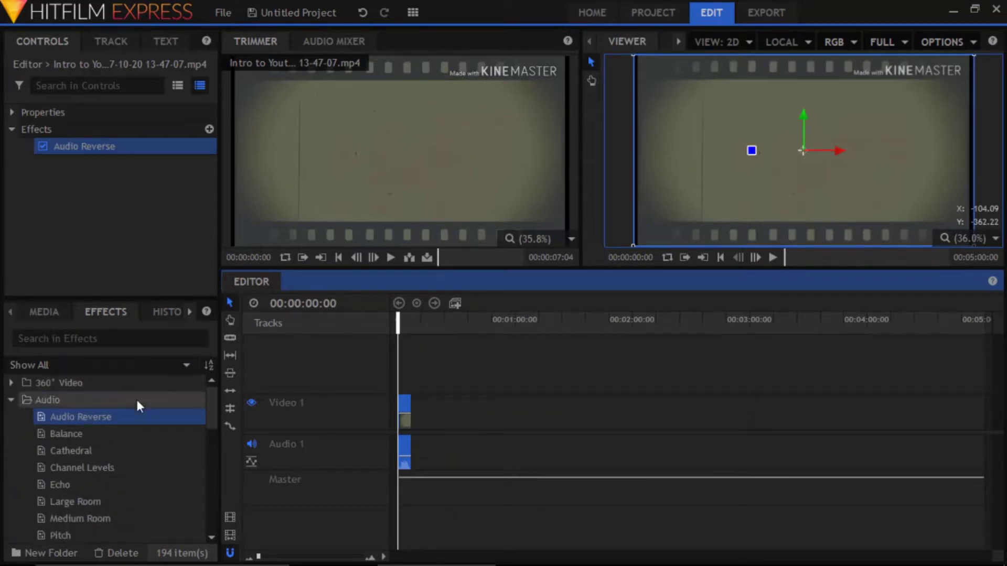
scroll(118, 419, "down", 9)
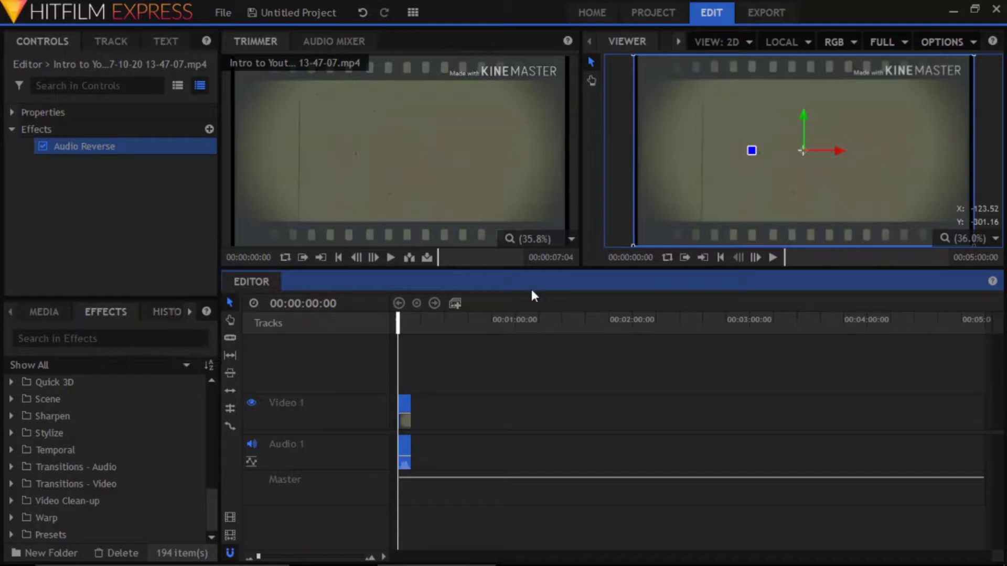
Step: Close HitFilm Express and switch to the Xbox app
left_click(996, 8)
left_click(479, 307)
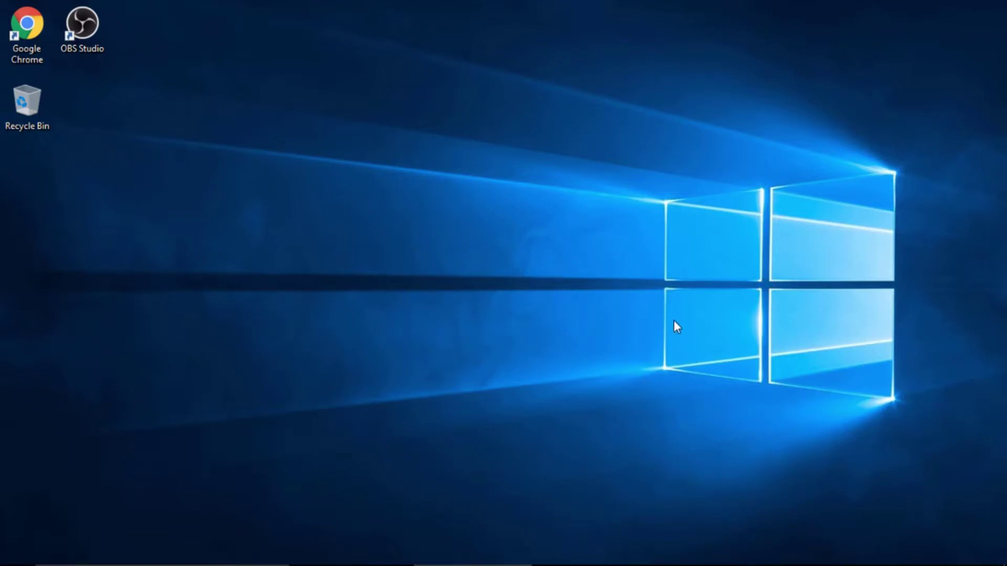
mouse_move(413, 564)
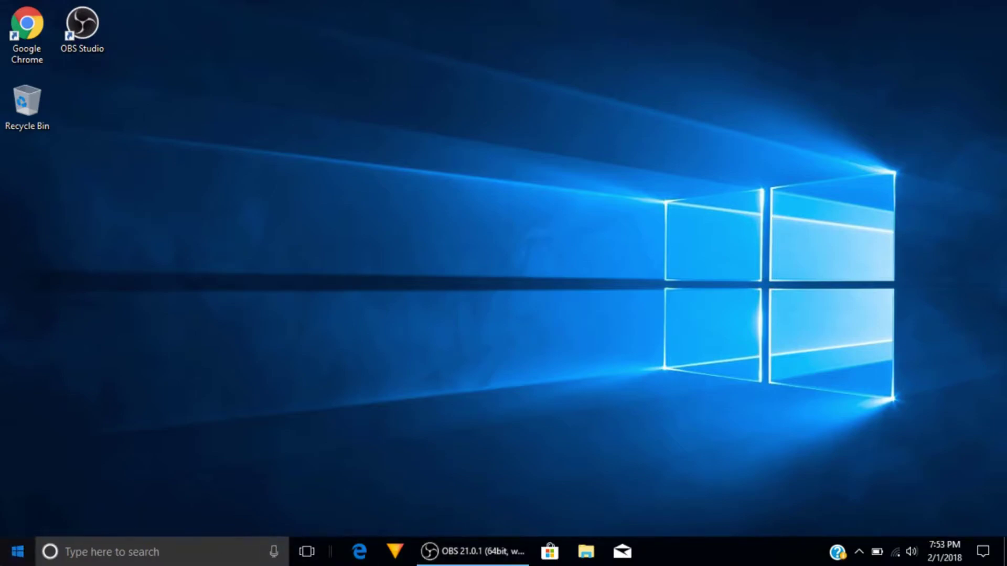
key("super")
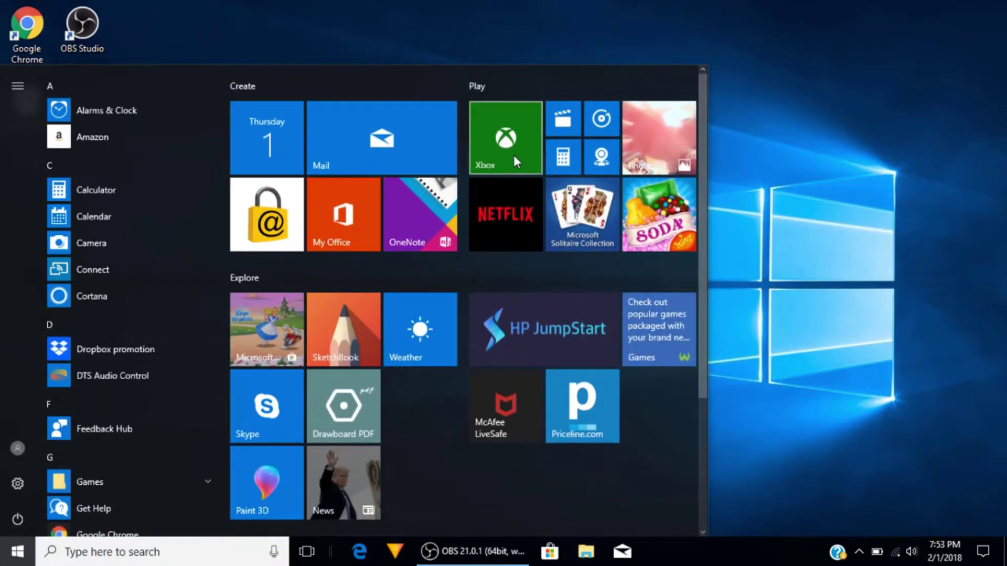
left_click(514, 155)
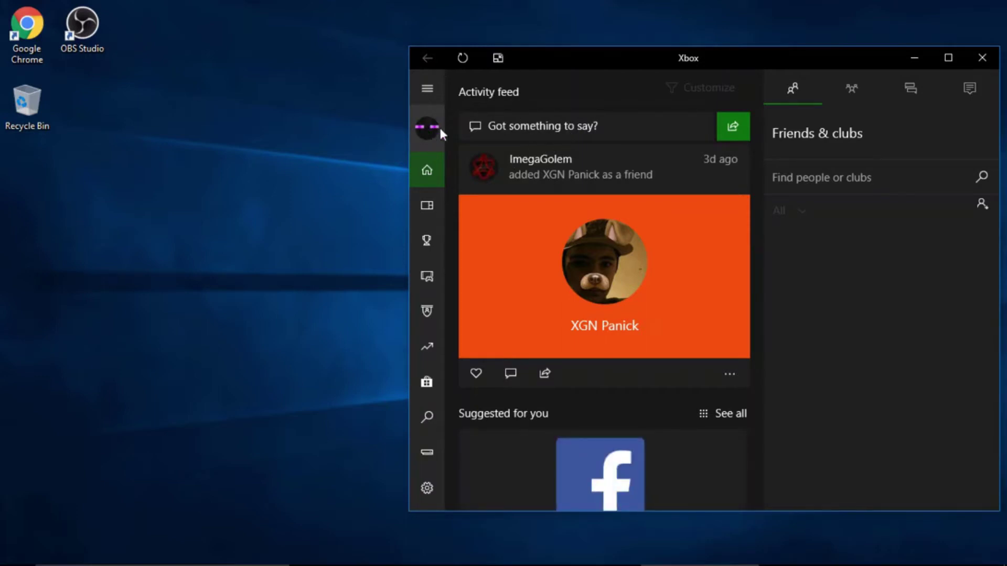
Step: View the account's profile and the Game DVR page for clips on this PC, and minimize the Xbox app
left_click(427, 128)
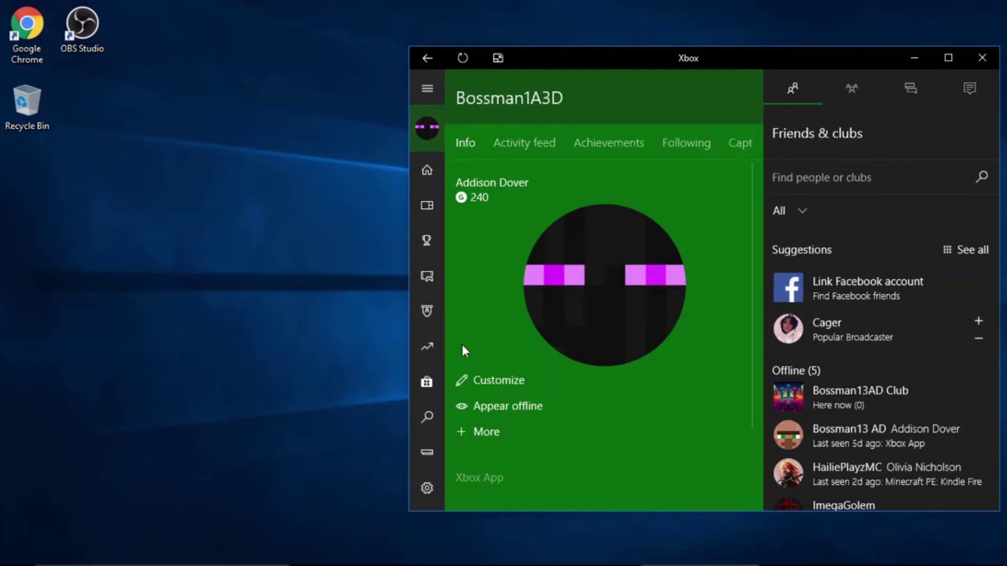
left_click(428, 277)
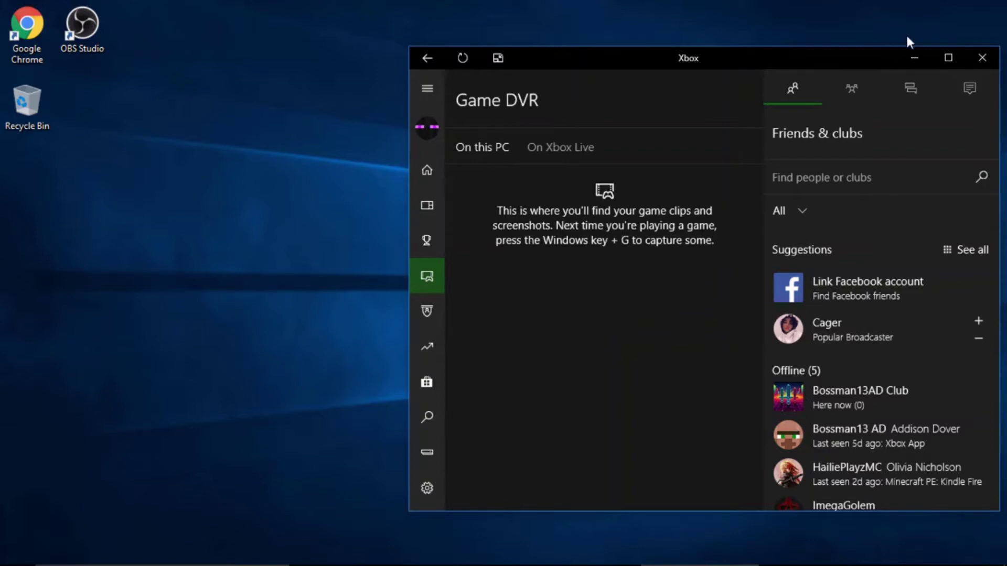
left_click(913, 57)
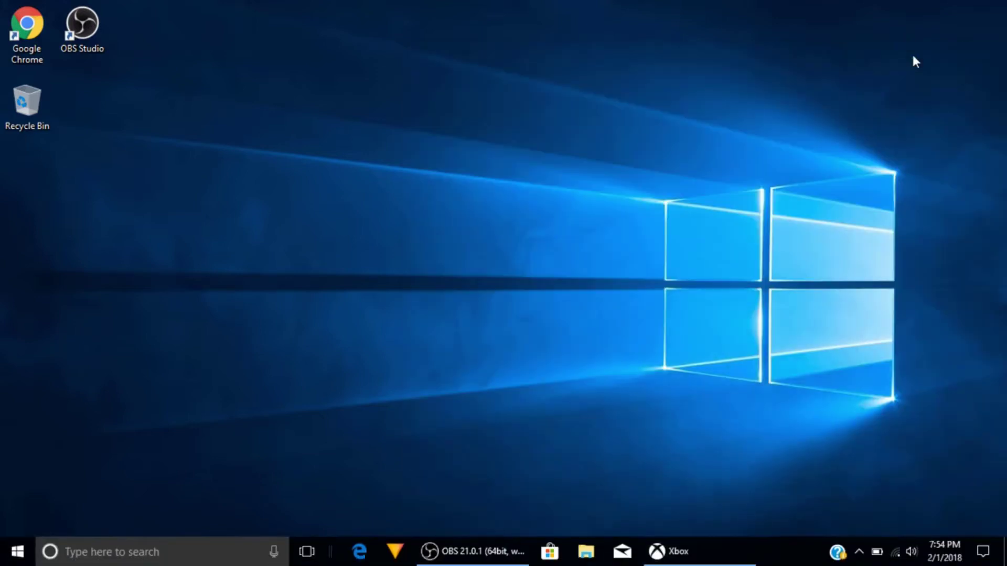
Step: Launch Minecraft and open its Audio settings
key("super")
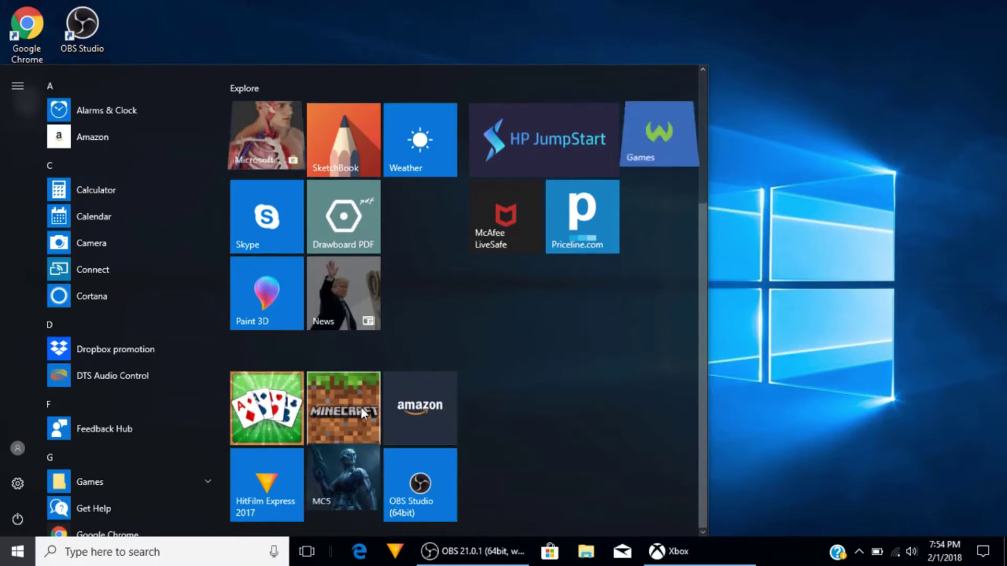
left_click(362, 409)
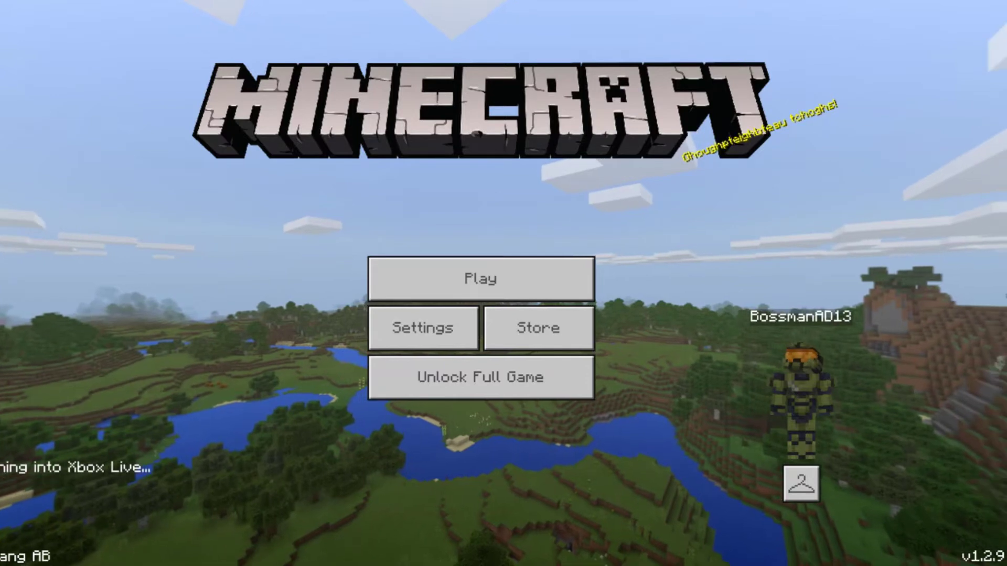
key("Down")
key("Left")
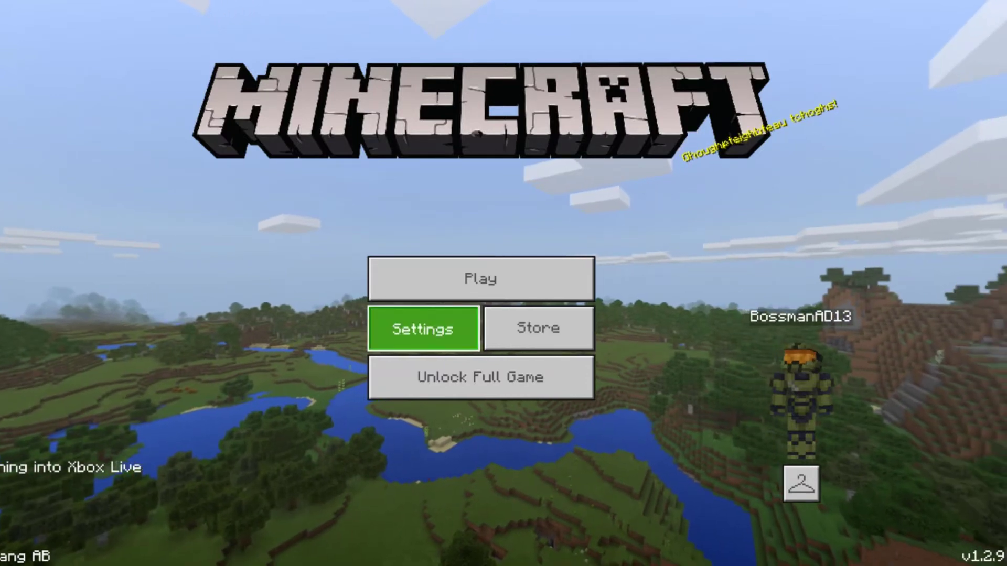
key("Return")
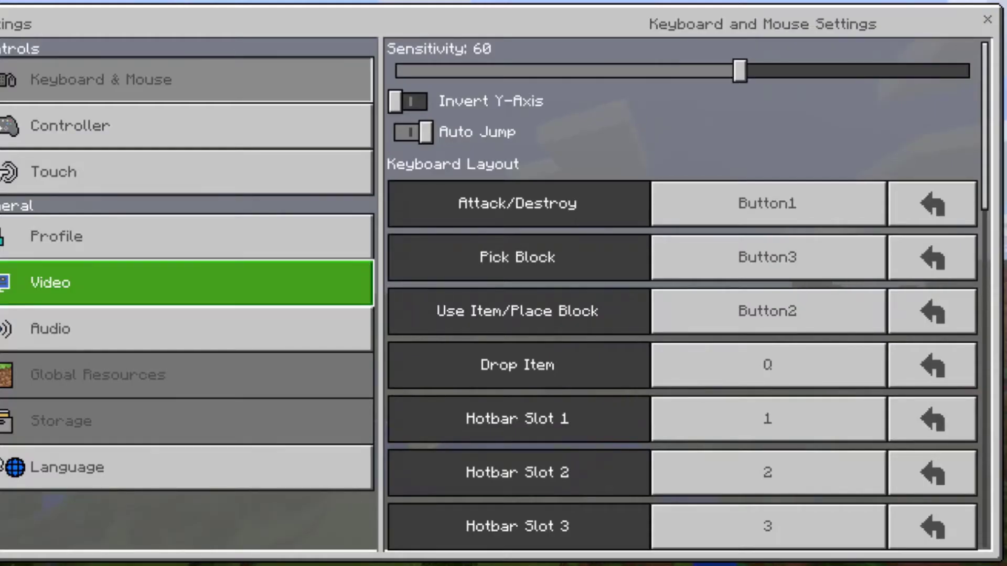
key("Down")
key("Return")
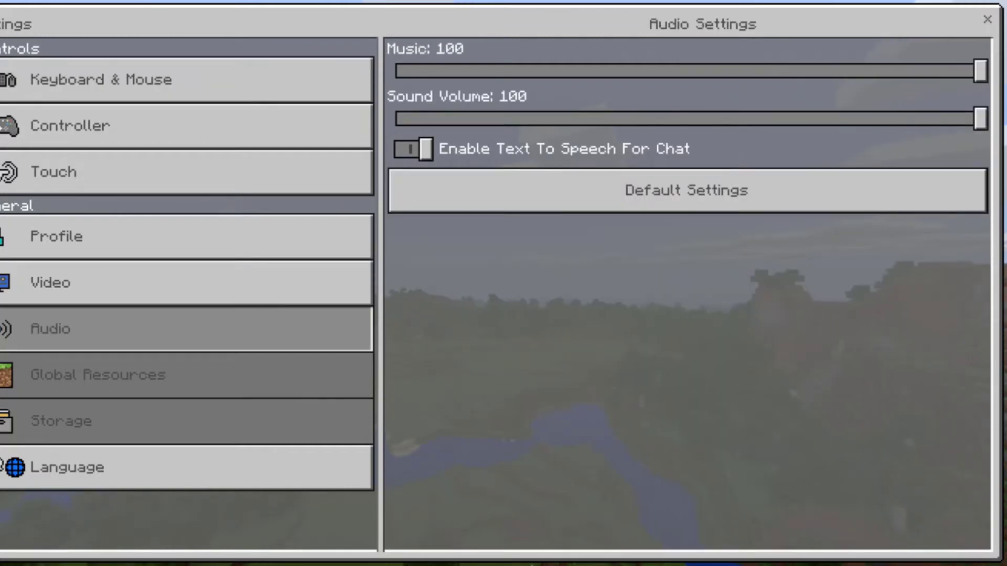
Step: Set both the sound volume and the music to 0 and return to the main menu
left_click(399, 118)
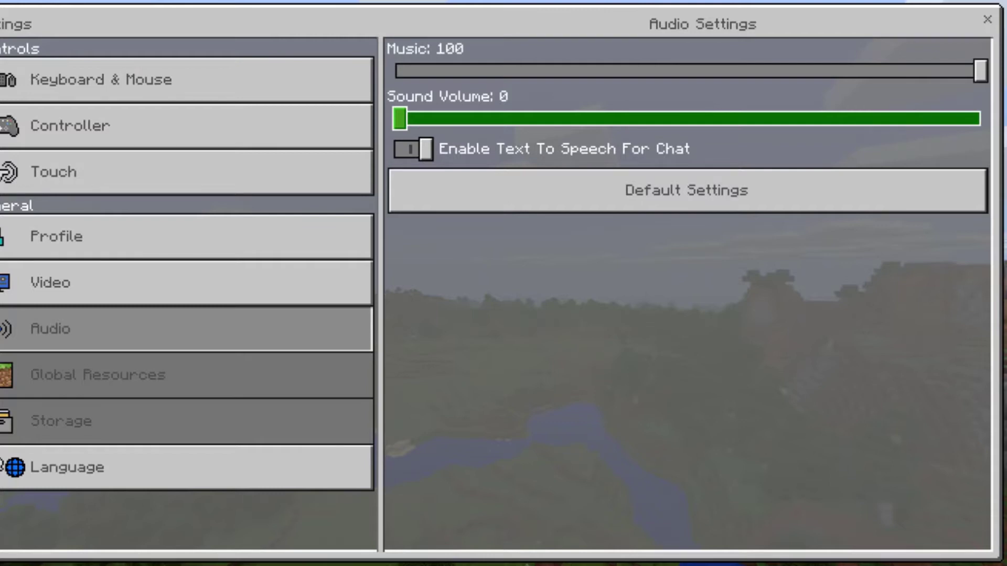
left_click(397, 70)
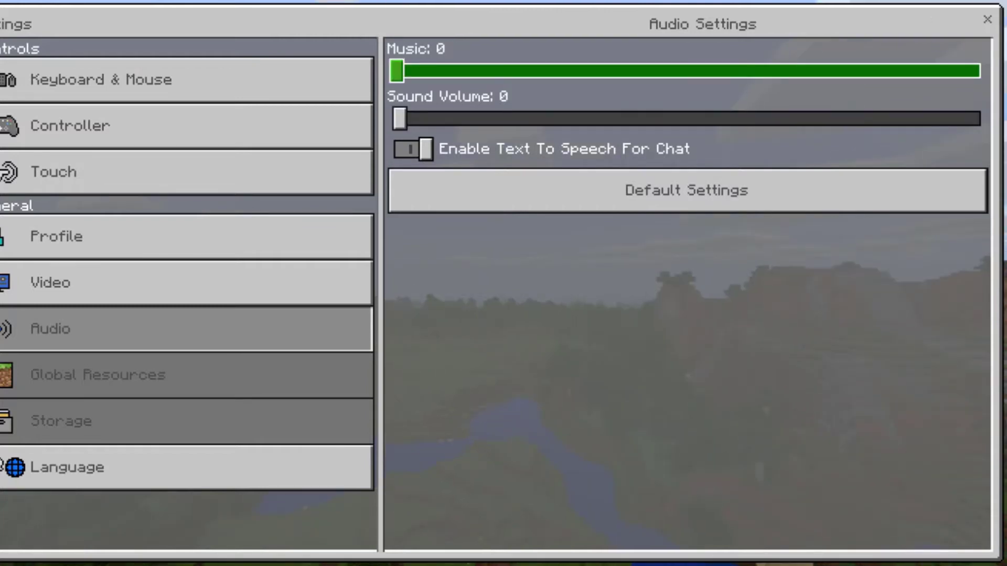
key("Escape")
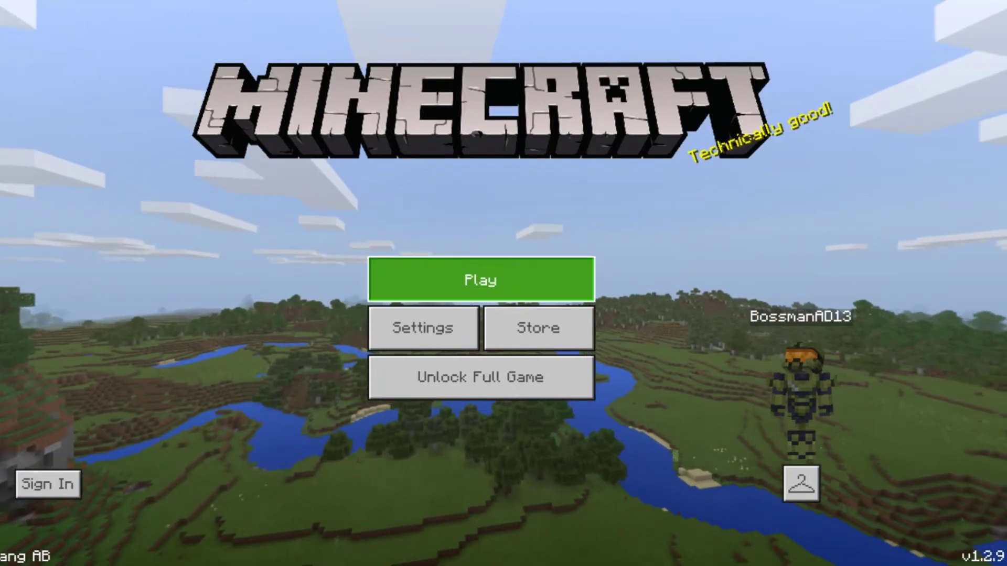
Step: Examine the saved worlds and the game settings for a new world, and return to the main menu without creating one
key("Return")
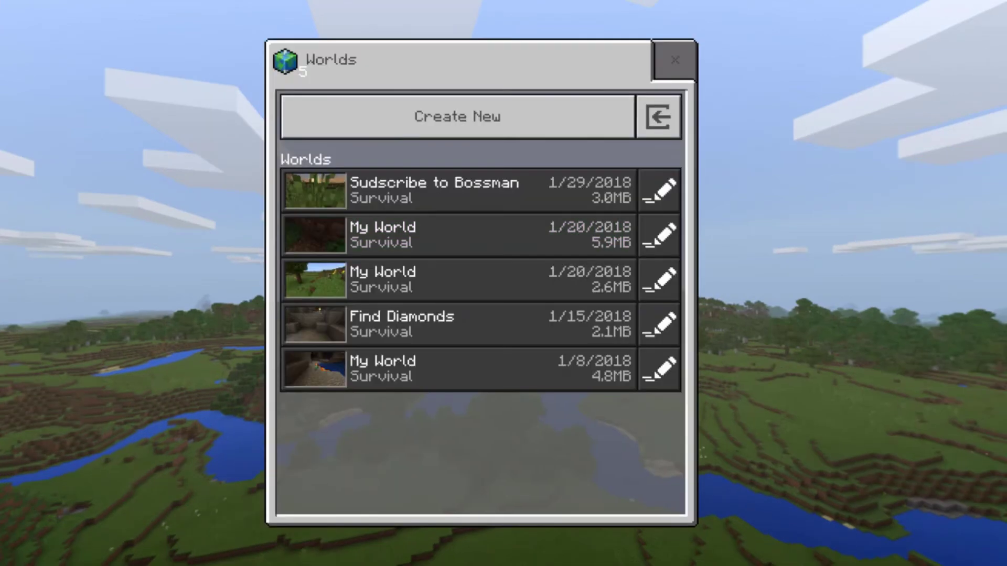
key("Down")
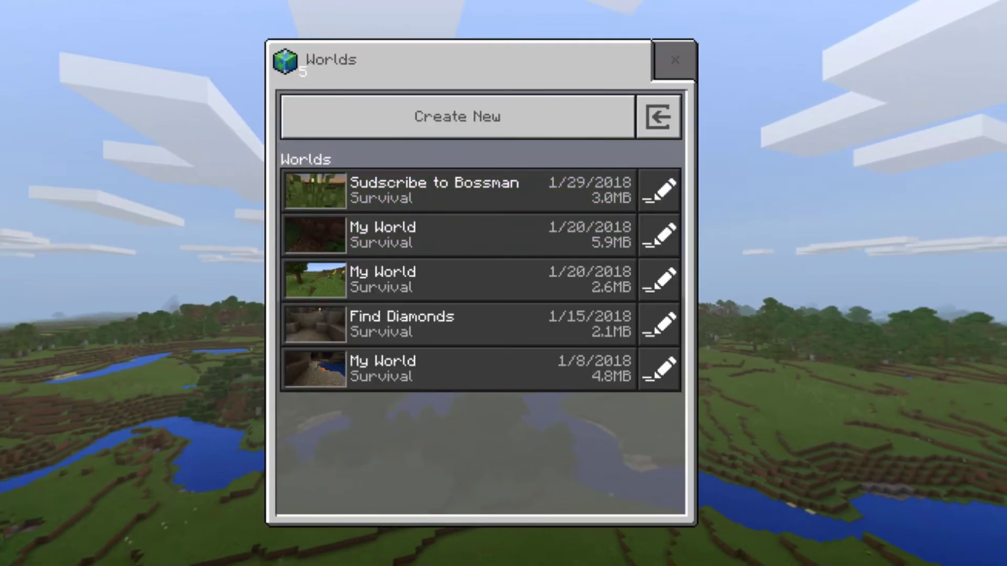
key("Return")
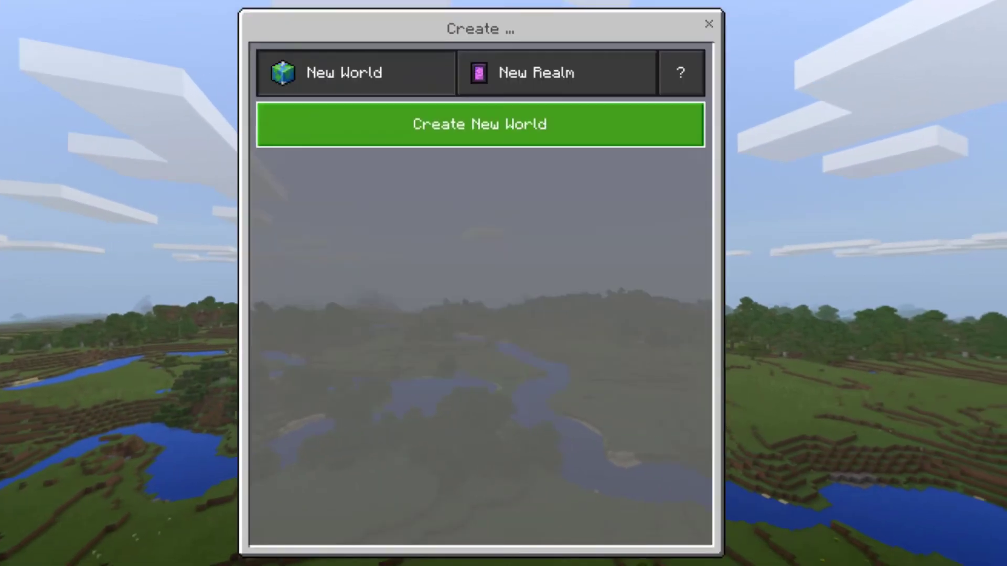
key("Return")
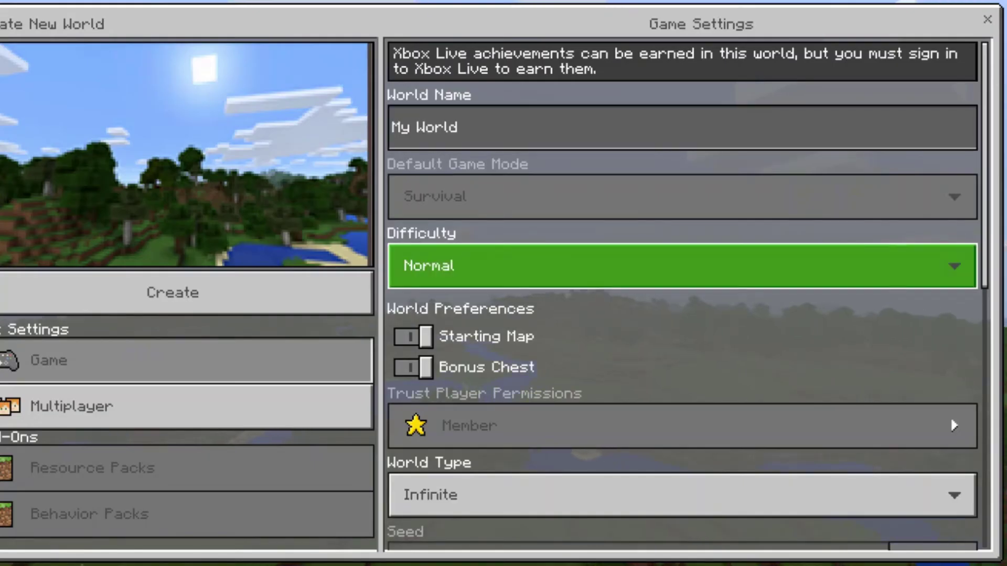
scroll(682, 293, "down", 5)
scroll(682, 294, "down", 1)
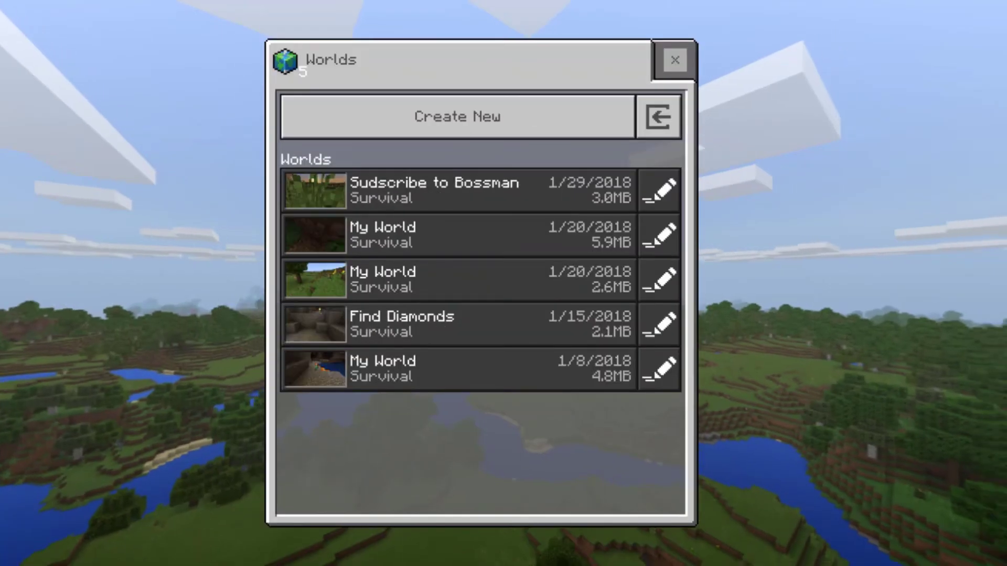
key("Escape")
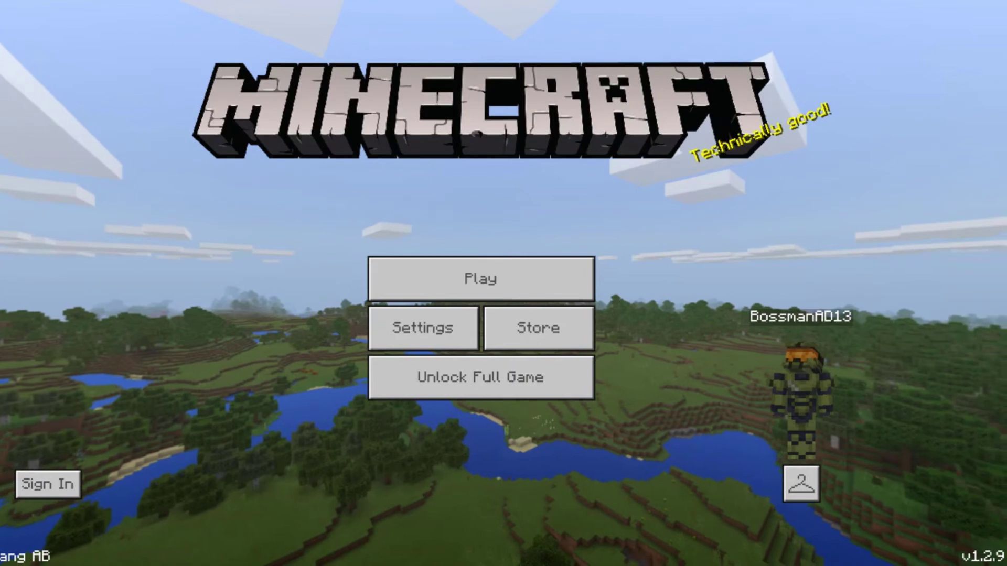
Step: View the game's Keyboard and Mouse settings and return to the main menu
key("Down")
key("Right")
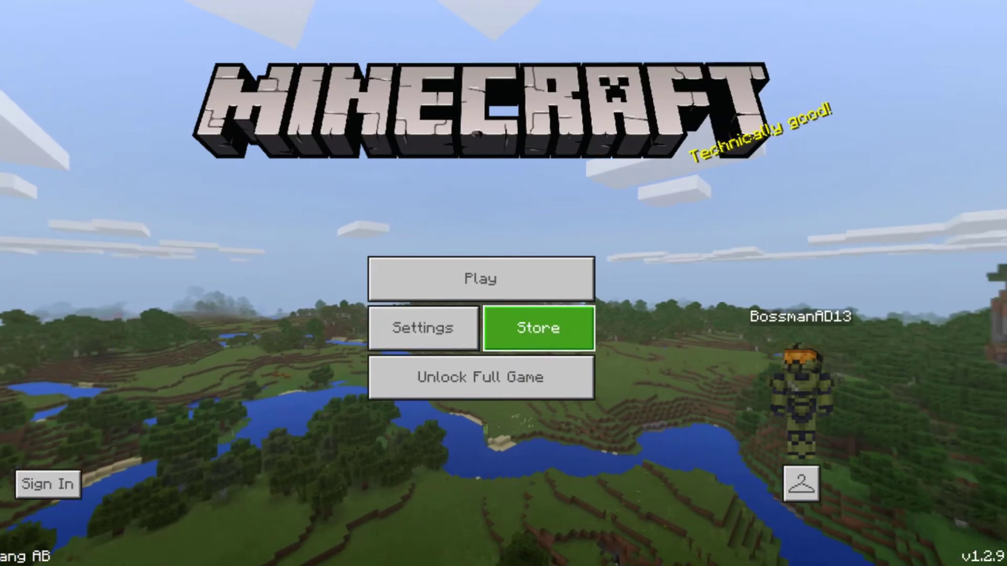
key("Left")
key("Return")
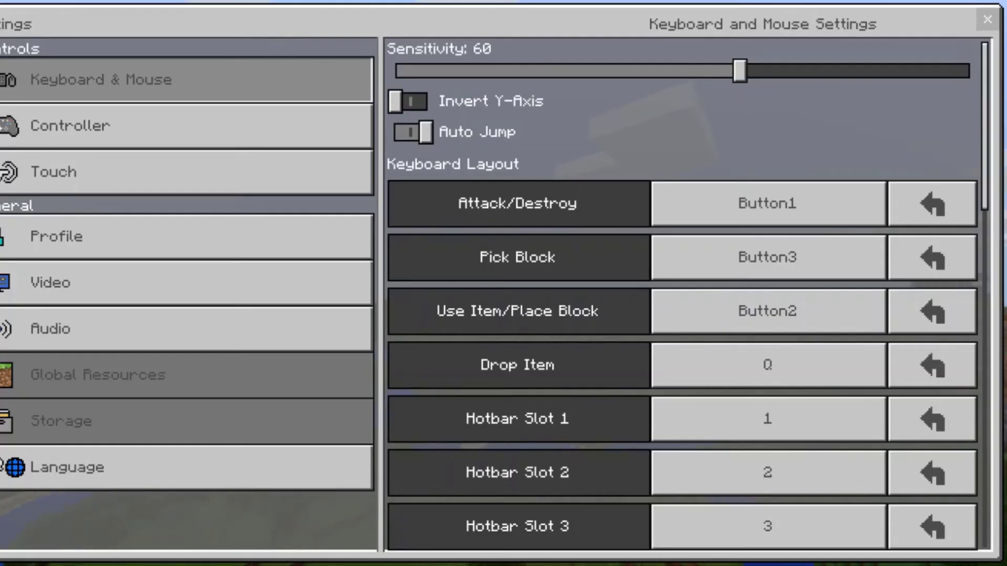
key("Escape")
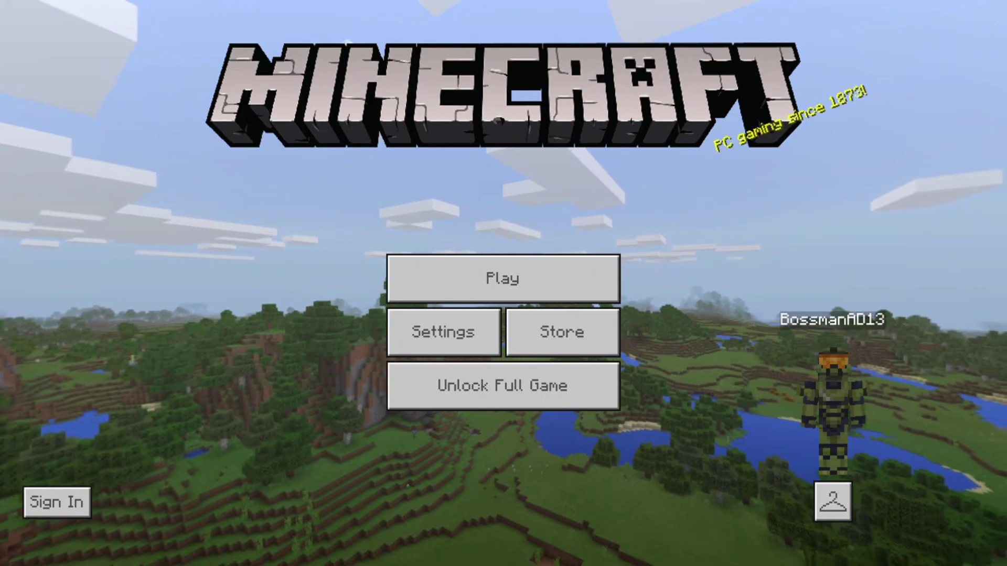
Step: View the saved worlds and the templates offered for a new world, and return to the main menu
left_click(570, 275)
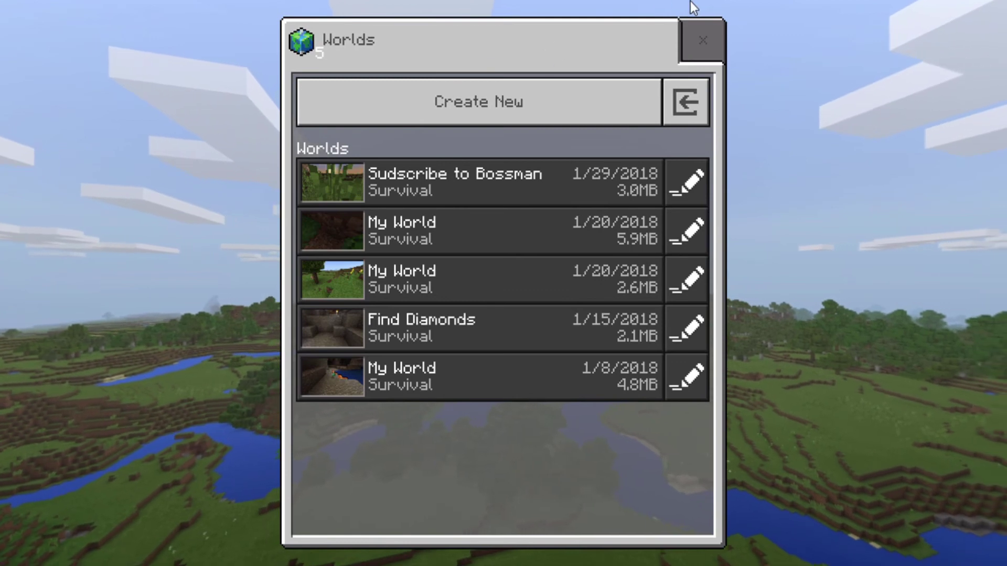
left_click(584, 116)
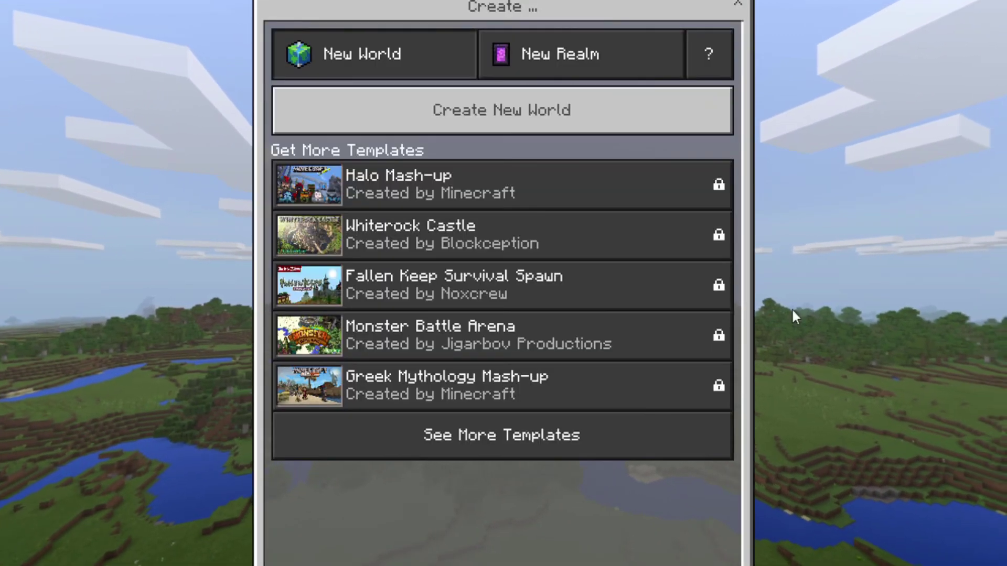
left_click(734, 5)
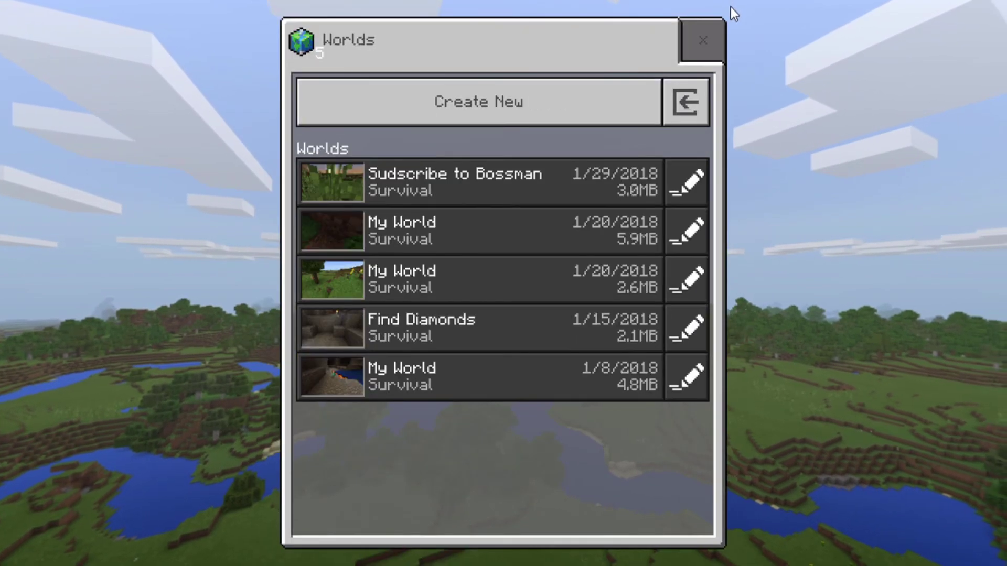
left_click(692, 35)
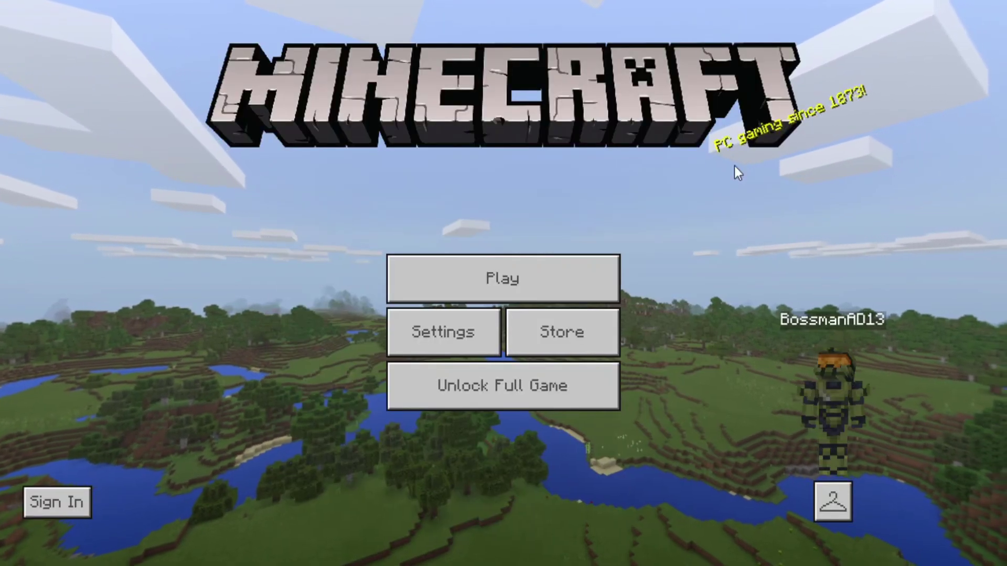